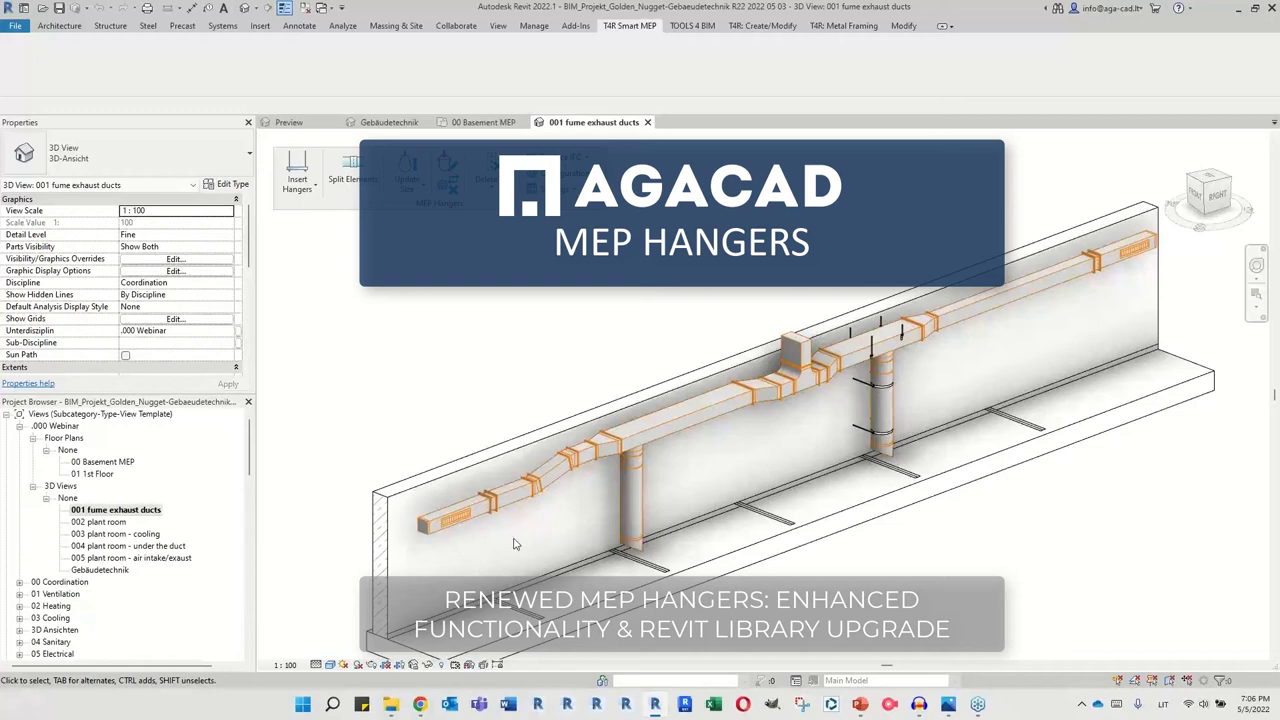
Insert hangers on the four rectangular exhaust ducts using the Ducts Rect - Wall configuration
scroll(515, 543, up, 2)
scroll(461, 512, up, 2)
click(535, 488)
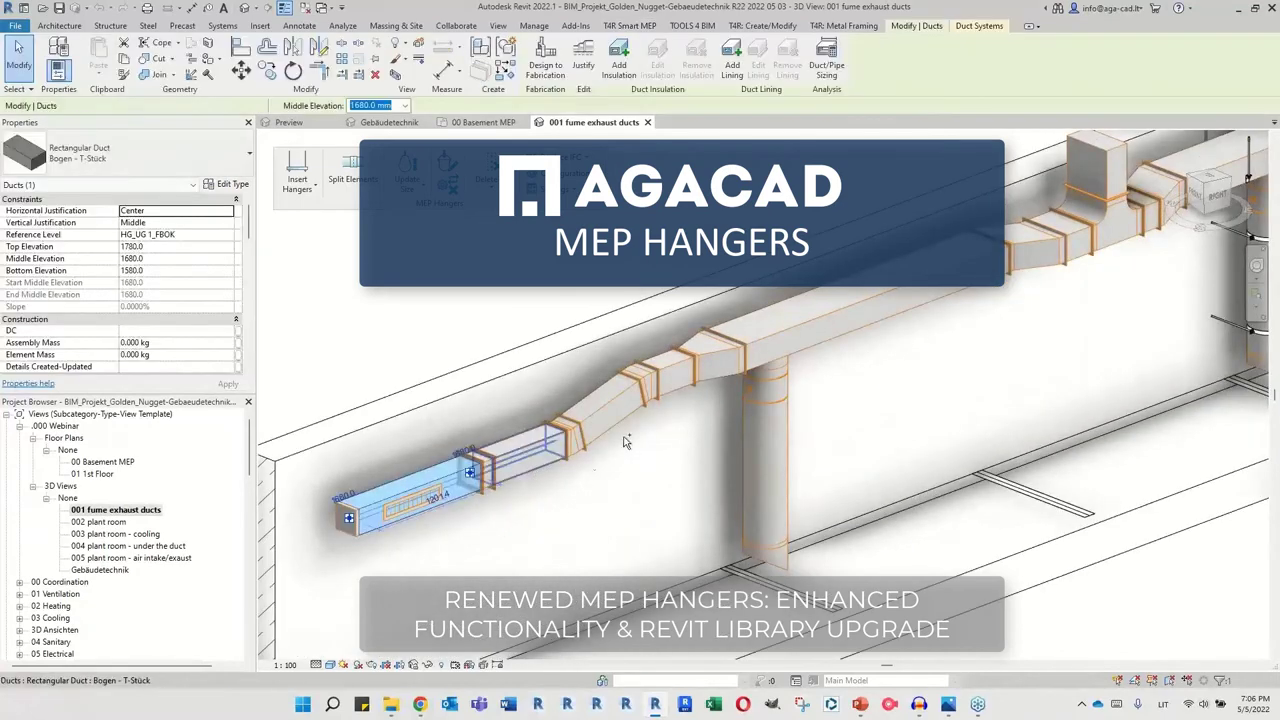
ctrl+click(540, 450)
ctrl+click(609, 425)
ctrl+click(820, 325)
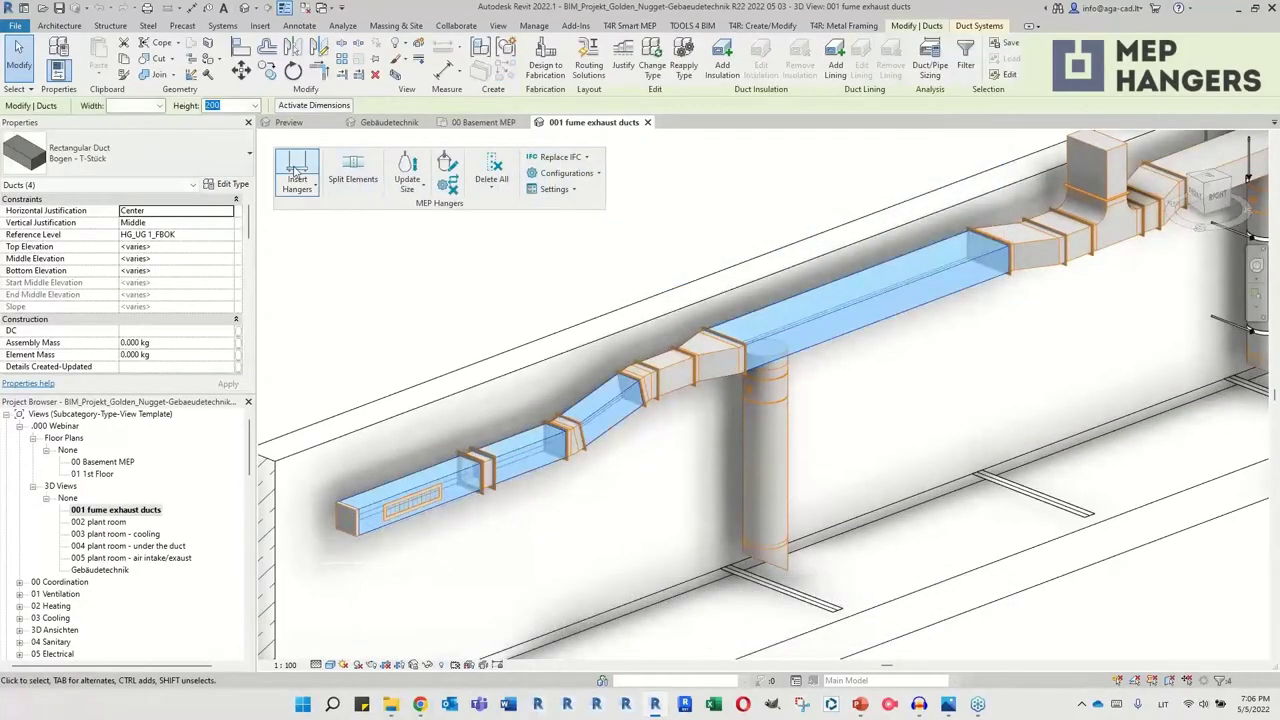
click(575, 335)
click(610, 416)
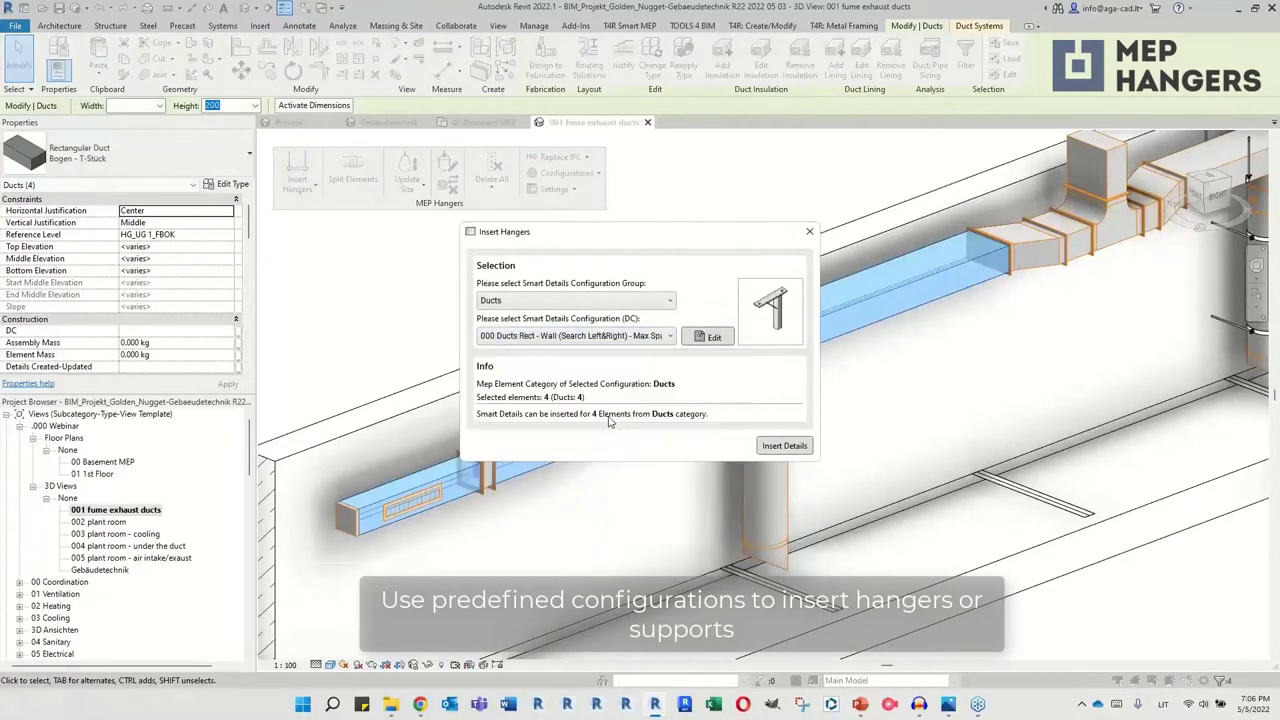
click(780, 450)
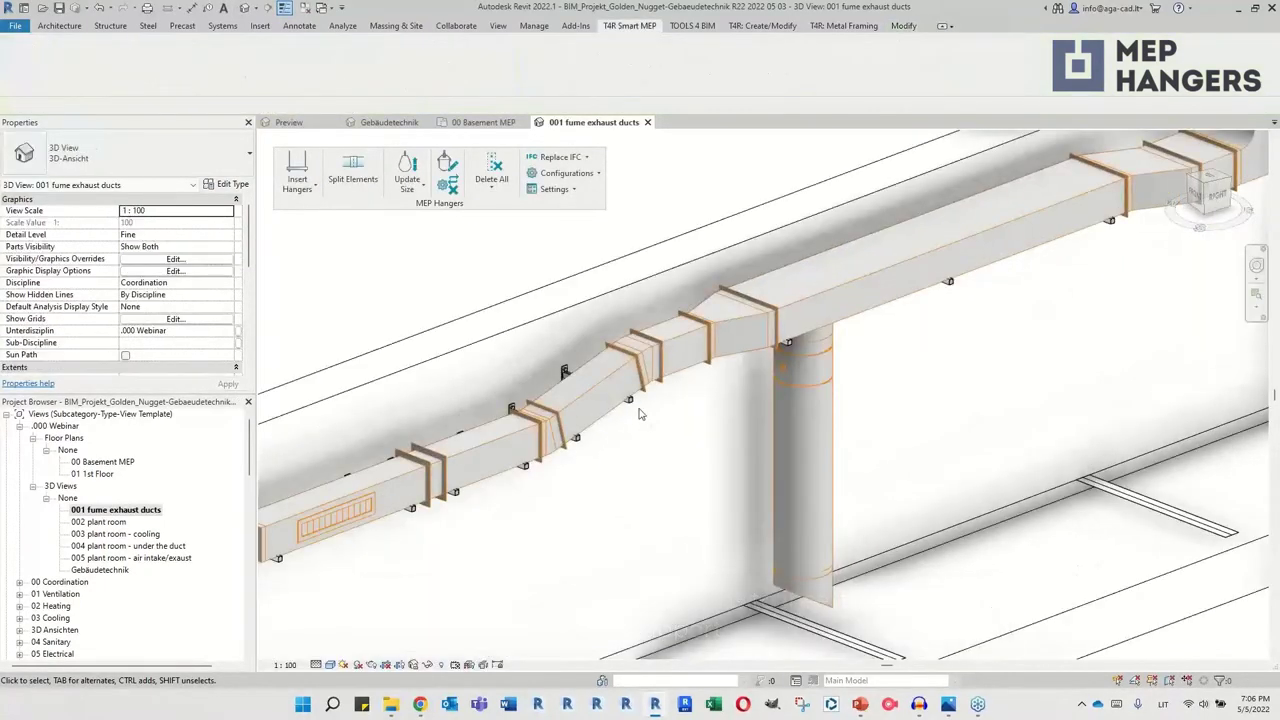
Set the Cantilever Extension of the two left-end cantilevers to 50.0
click(563, 357)
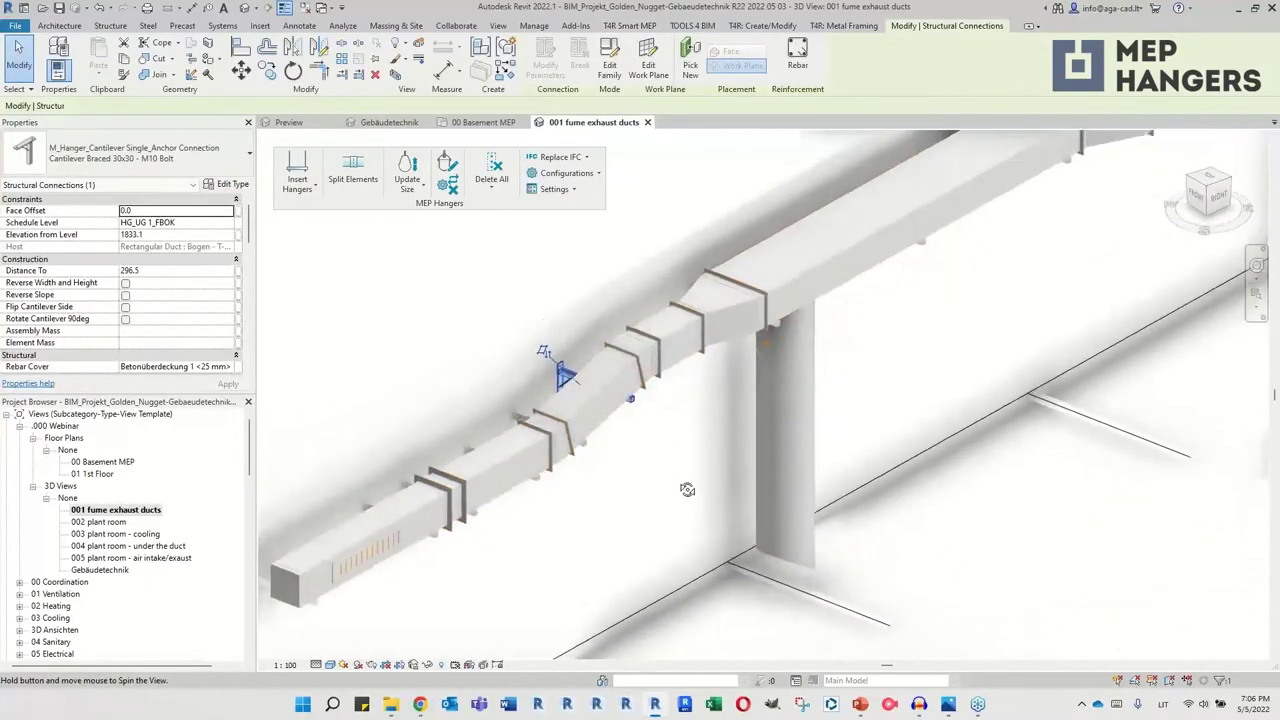
shift+middle_drag(571, 371, 1050, 397)
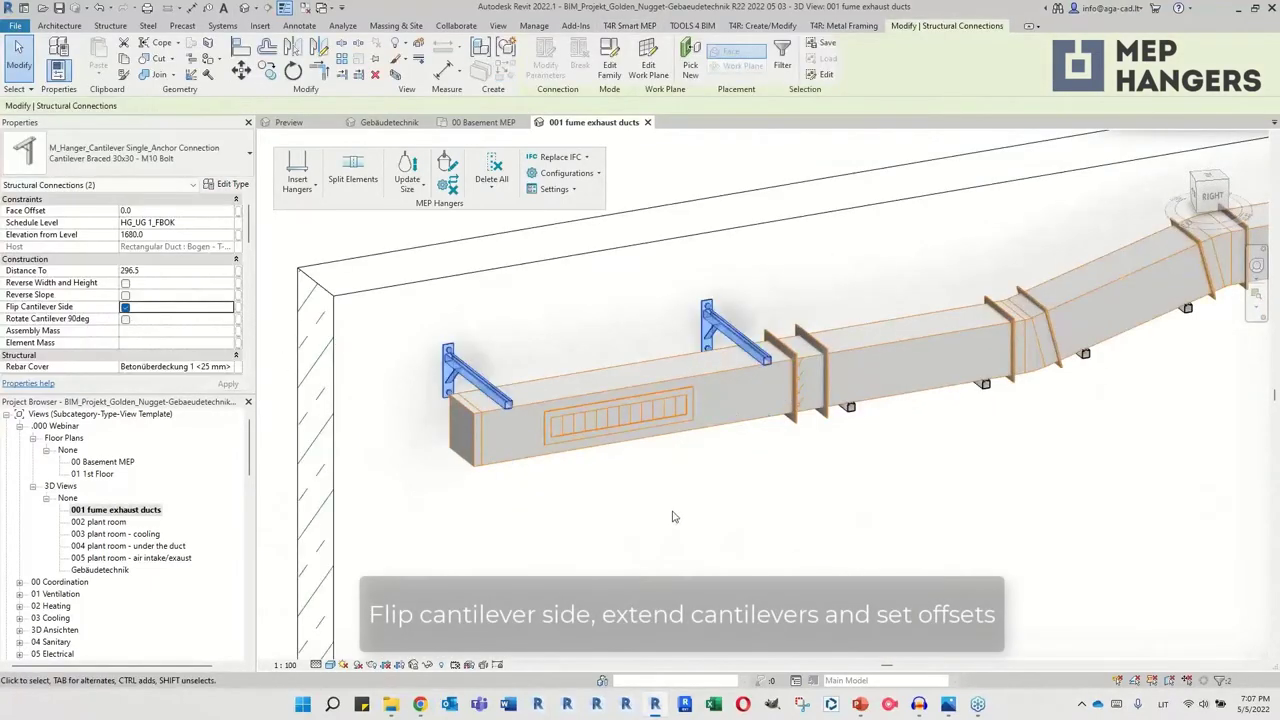
click(673, 517)
ctrl+click(708, 328)
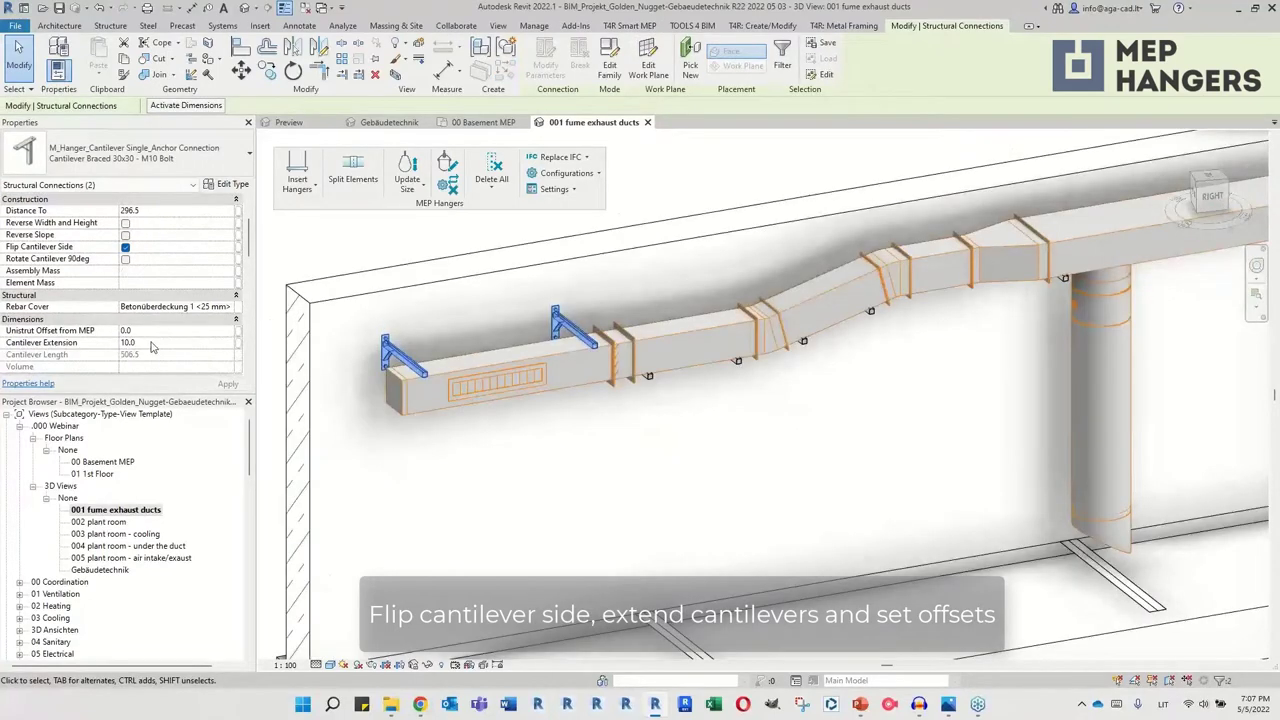
click(152, 342)
text(50.0)
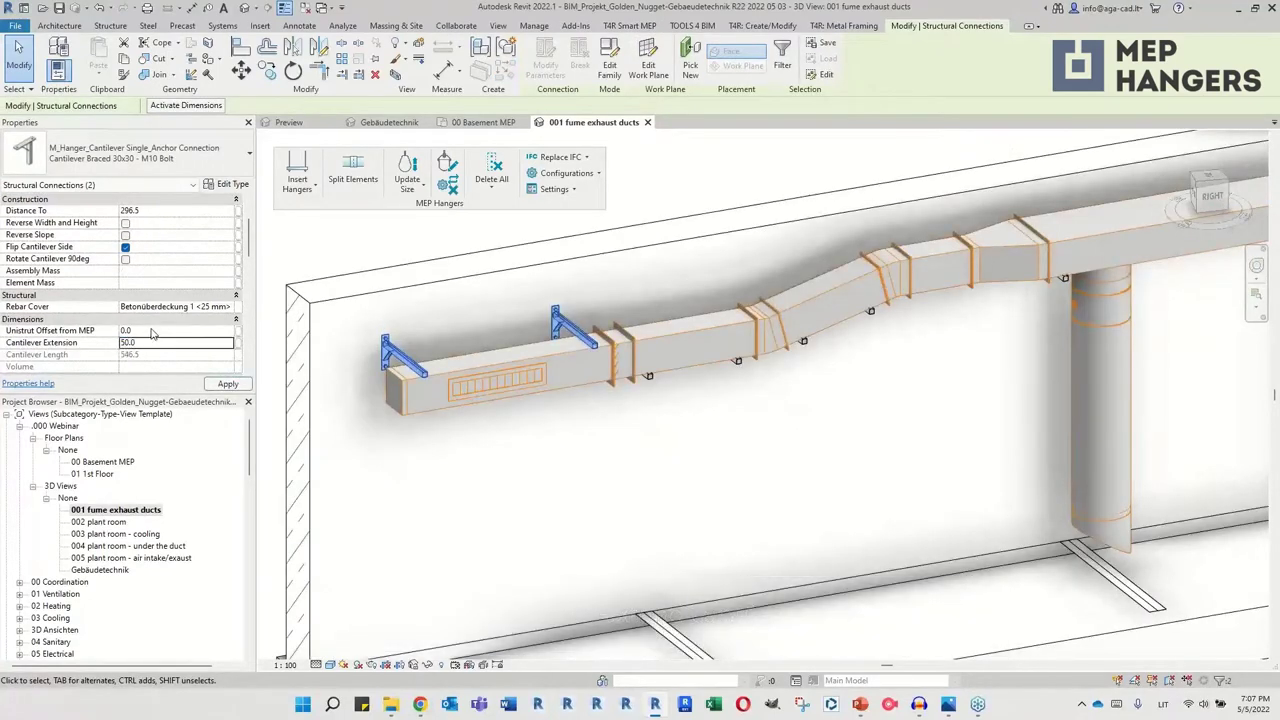
click(619, 481)
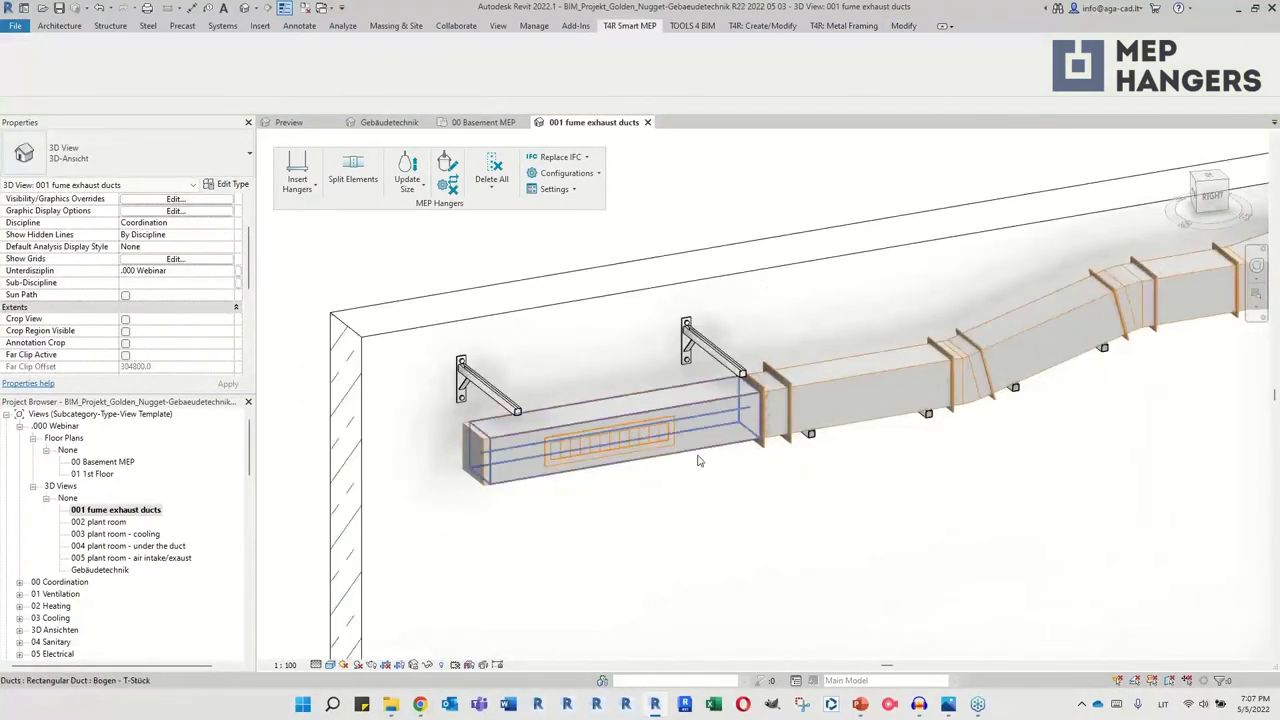
Insert hangers on the left duct with 000 Ducts Rect - Unistrut-Cantilever (Search Top&Bottom)
click(688, 457)
click(297, 172)
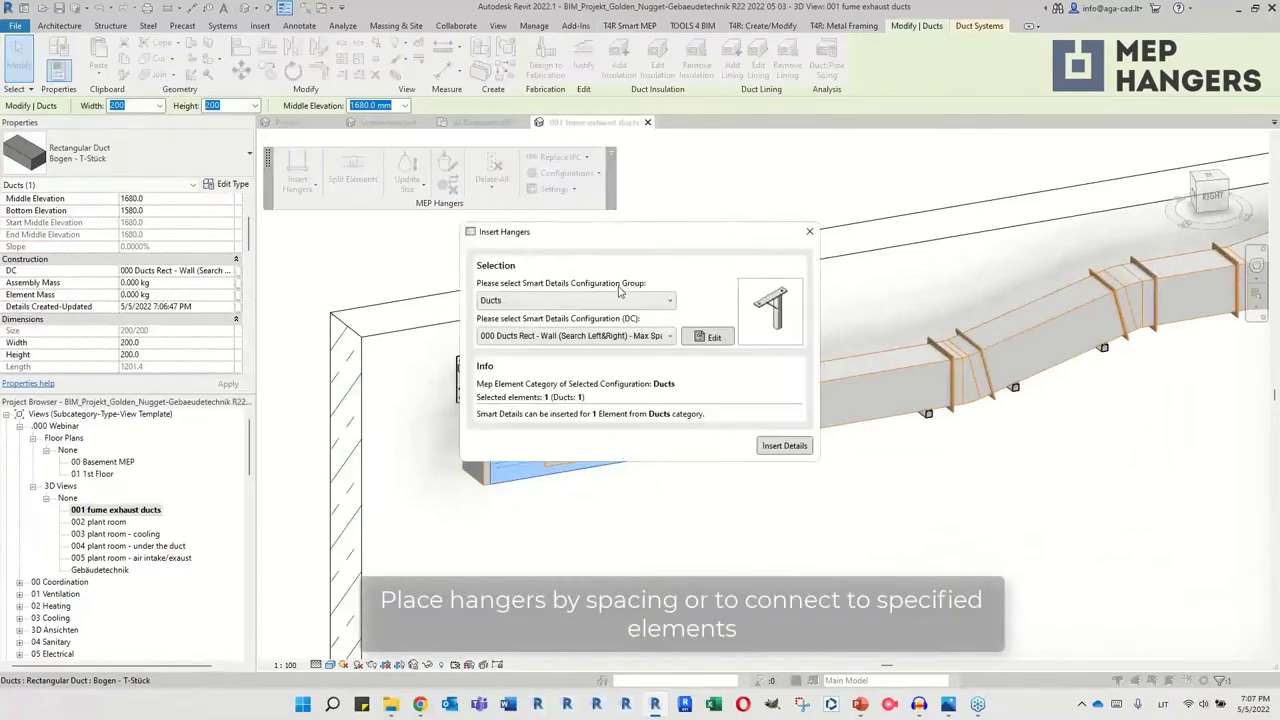
mouse_move(658, 236)
mouse_down()
mouse_move(985, 313)
mouse_move(945, 261)
mouse_up()
click(1010, 362)
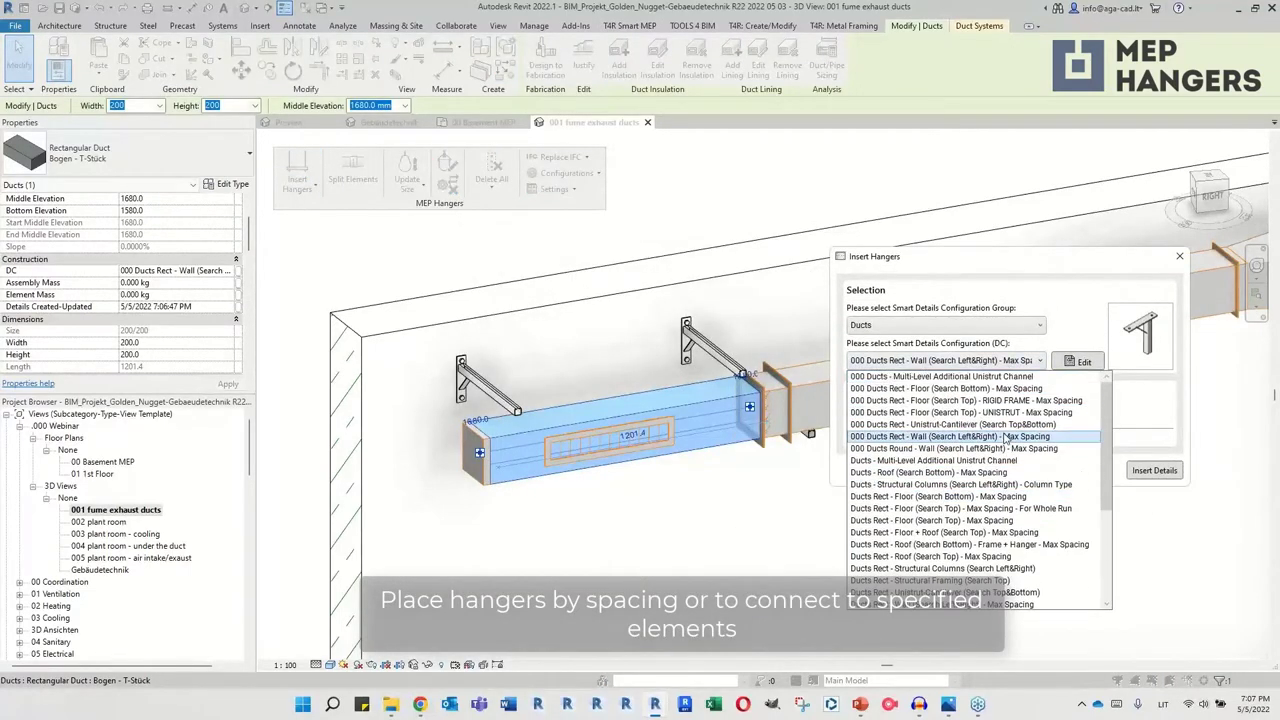
click(995, 426)
click(1154, 470)
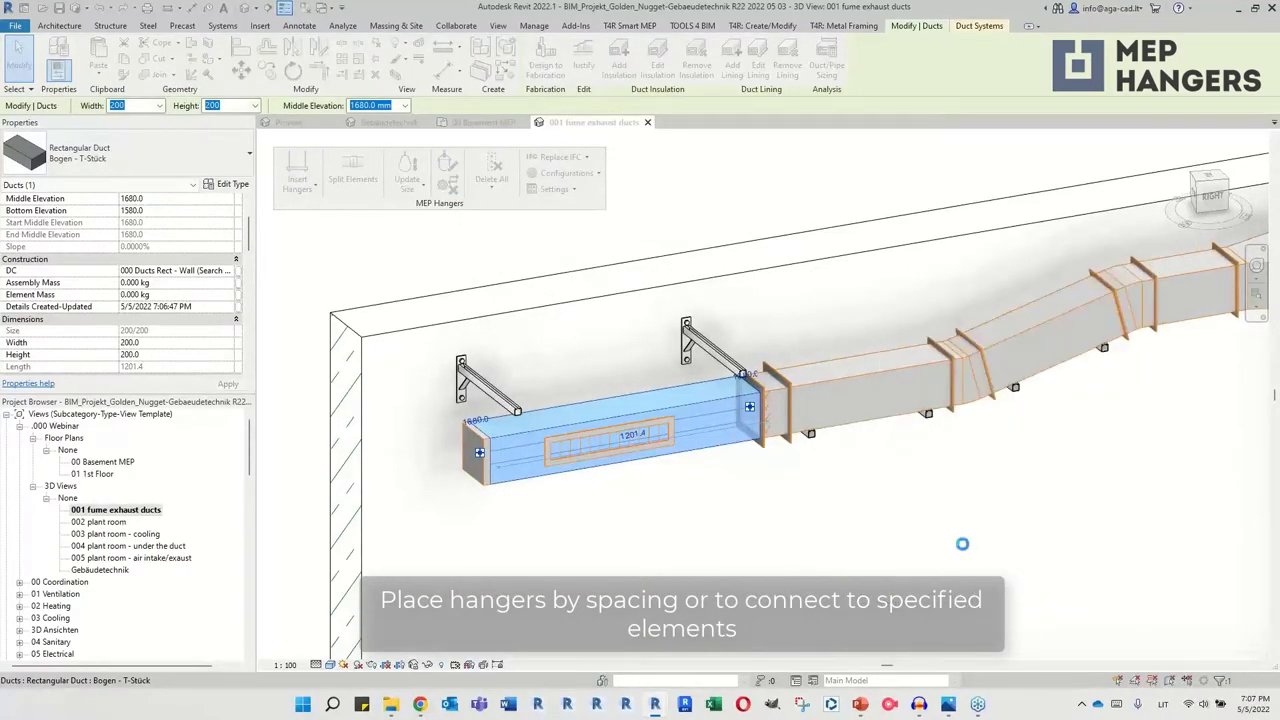
click(476, 372)
shift+middle_drag(476, 372, 520, 430)
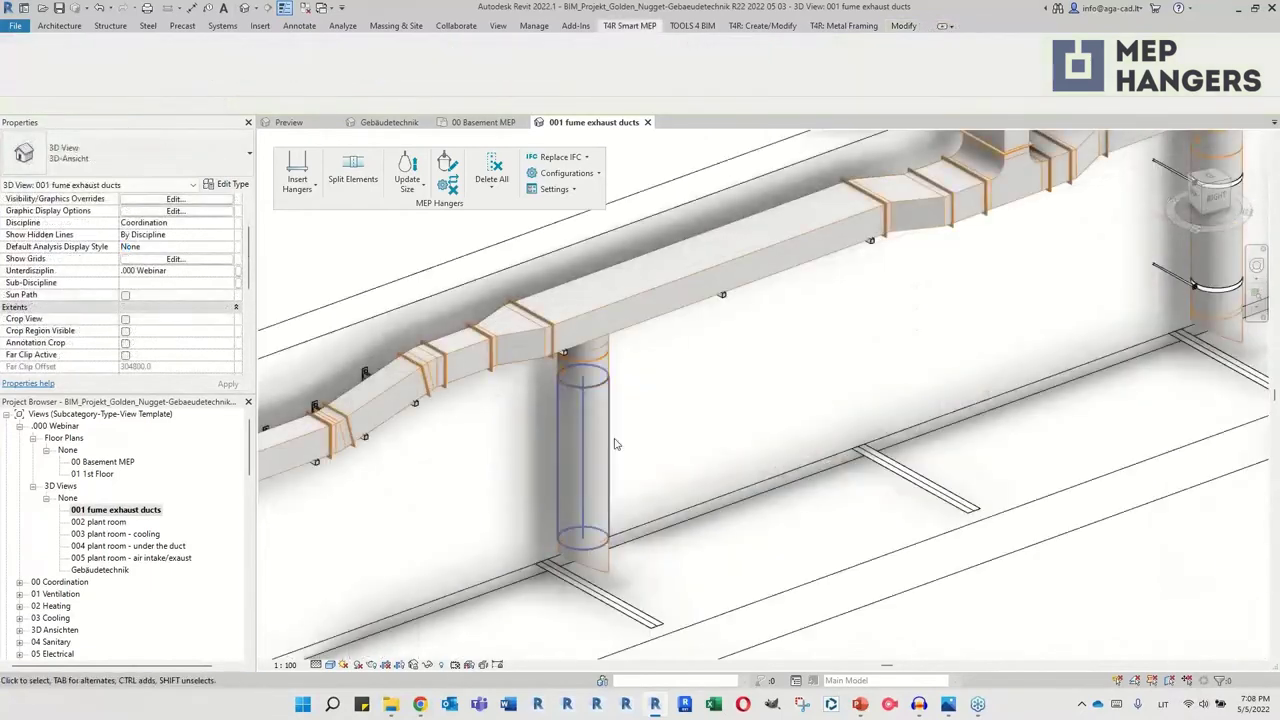
Insert clamps on the vertical round duct using the 000 Ducts Round - Wall configuration
click(585, 500)
scroll(622, 355, up, 3)
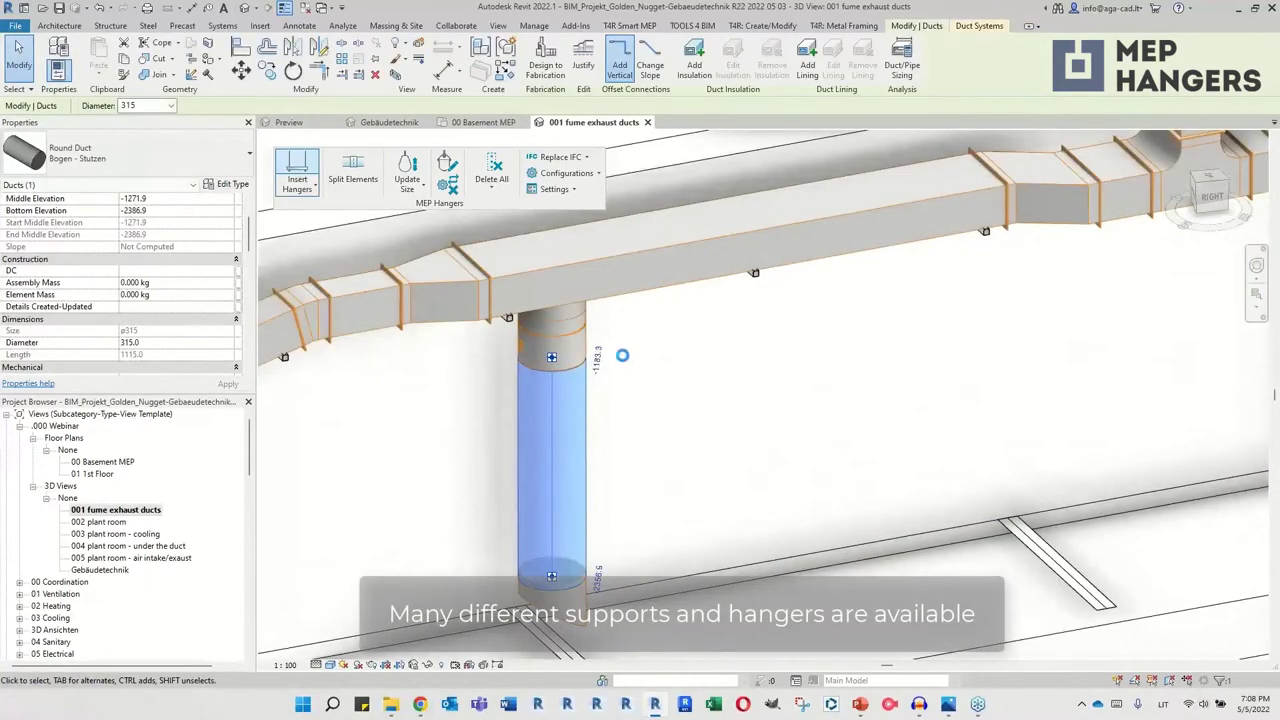
click(594, 336)
click(606, 400)
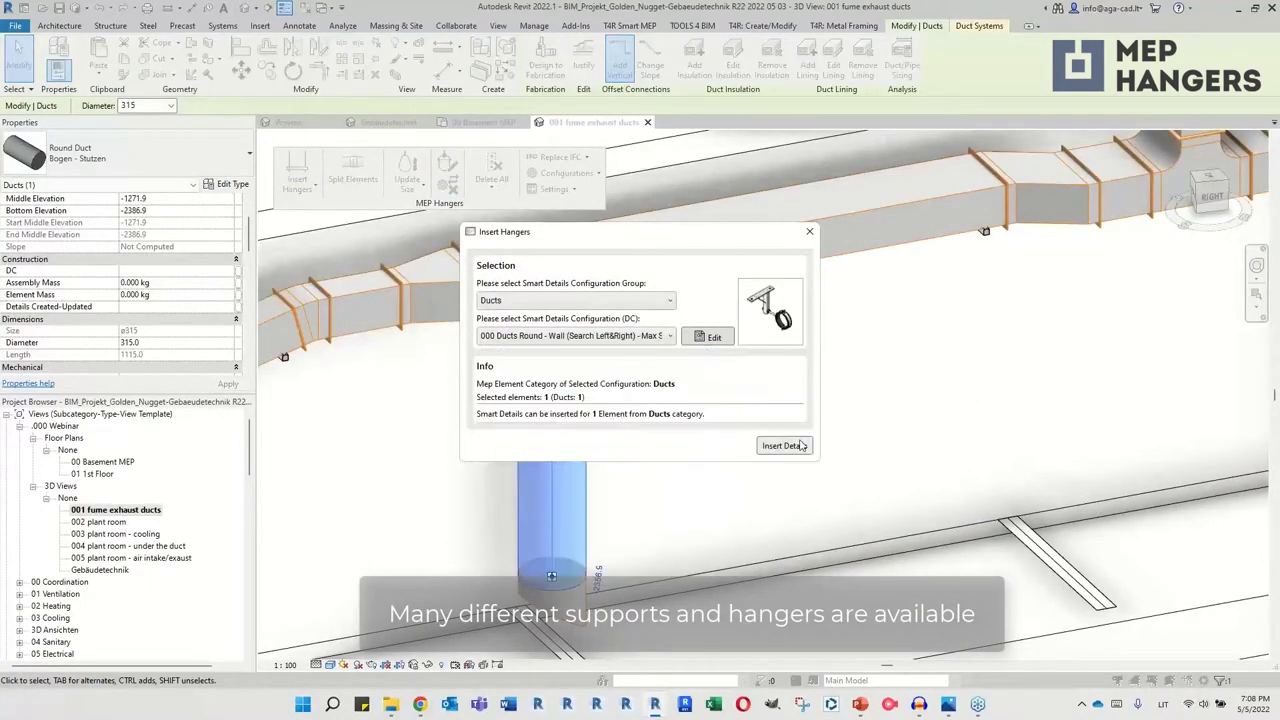
click(784, 445)
shift+middle_drag(774, 444, 789, 446)
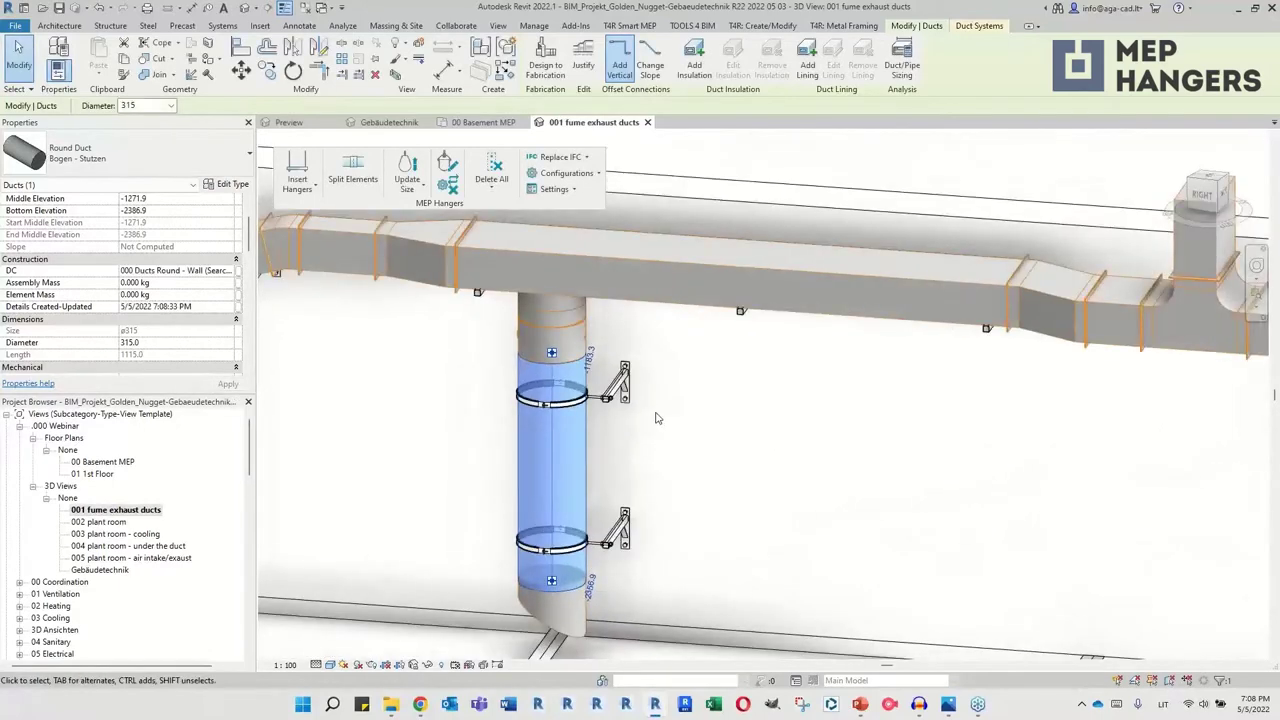
scroll(789, 446, up, 3)
Flip the upper duct clamp's cantilever to the other side and review the hangers
click(650, 403)
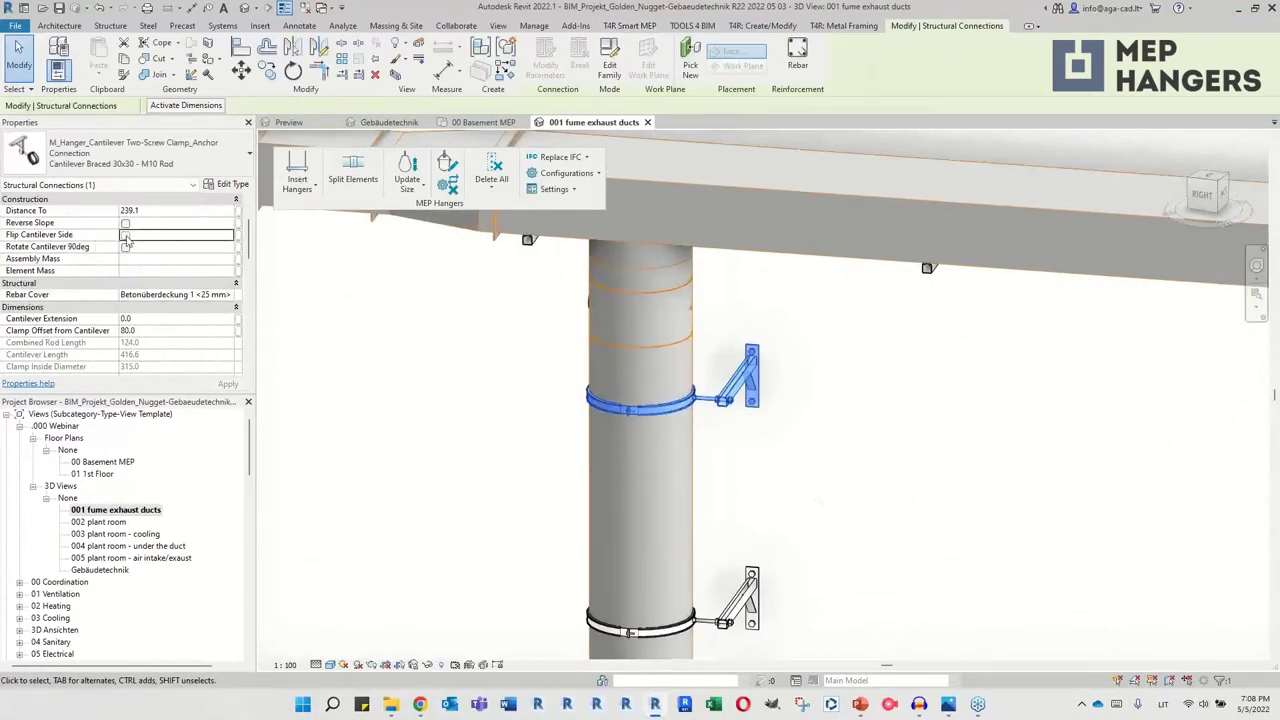
shift+middle_drag(790, 469, 891, 451)
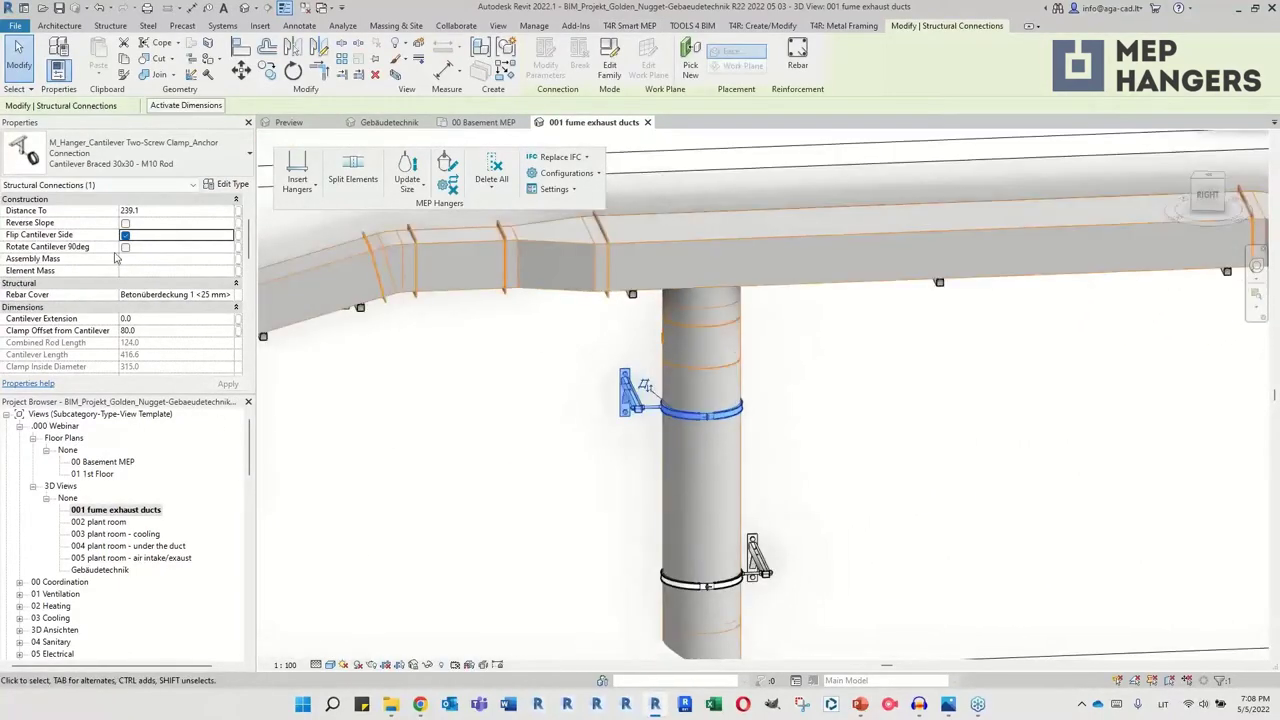
click(610, 482)
mouse_move(610, 482)
shift+middle_down()
mouse_move(512, 400)
mouse_move(548, 420)
shift+middle_up()
click(548, 420)
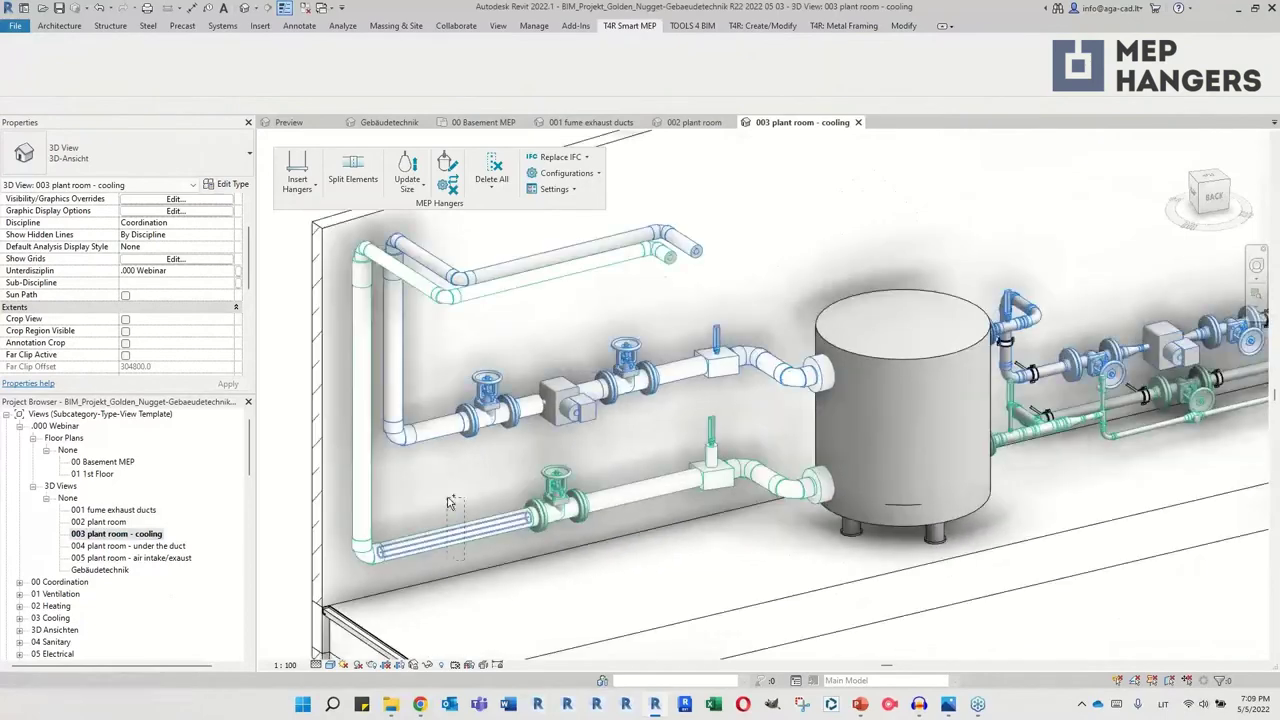
Insert 000 Pipes - Wall (Search Left&Right) - SPLIT RING hangers on the wall and vertical pipes
click(449, 502)
ctrl+click(435, 425)
ctrl+click(640, 488)
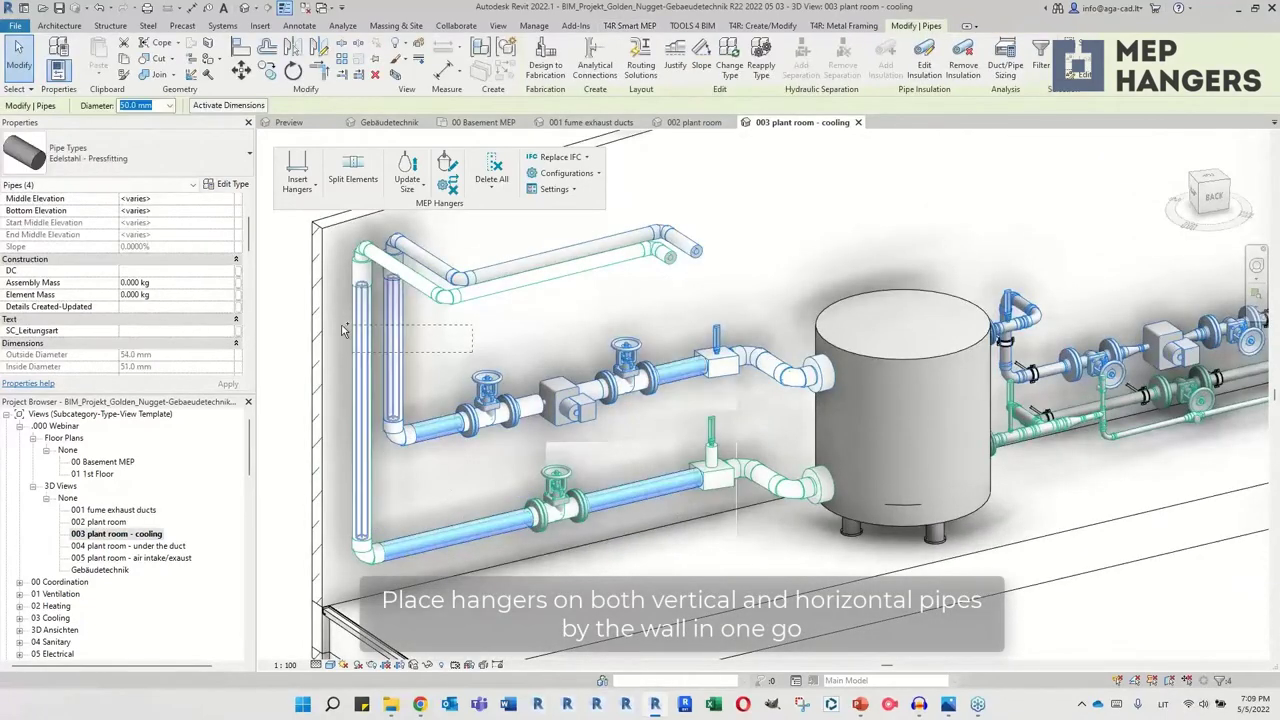
ctrl+drag(342, 331, 342, 331)
click(297, 172)
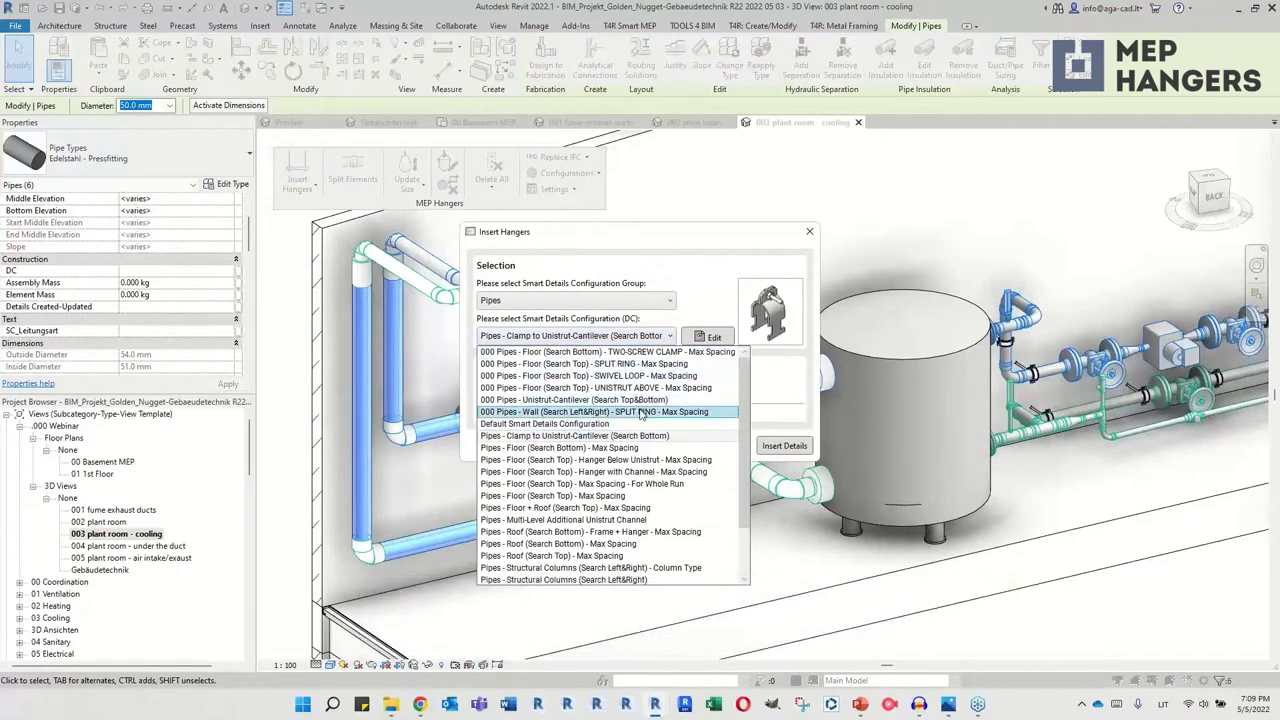
click(575, 411)
click(772, 449)
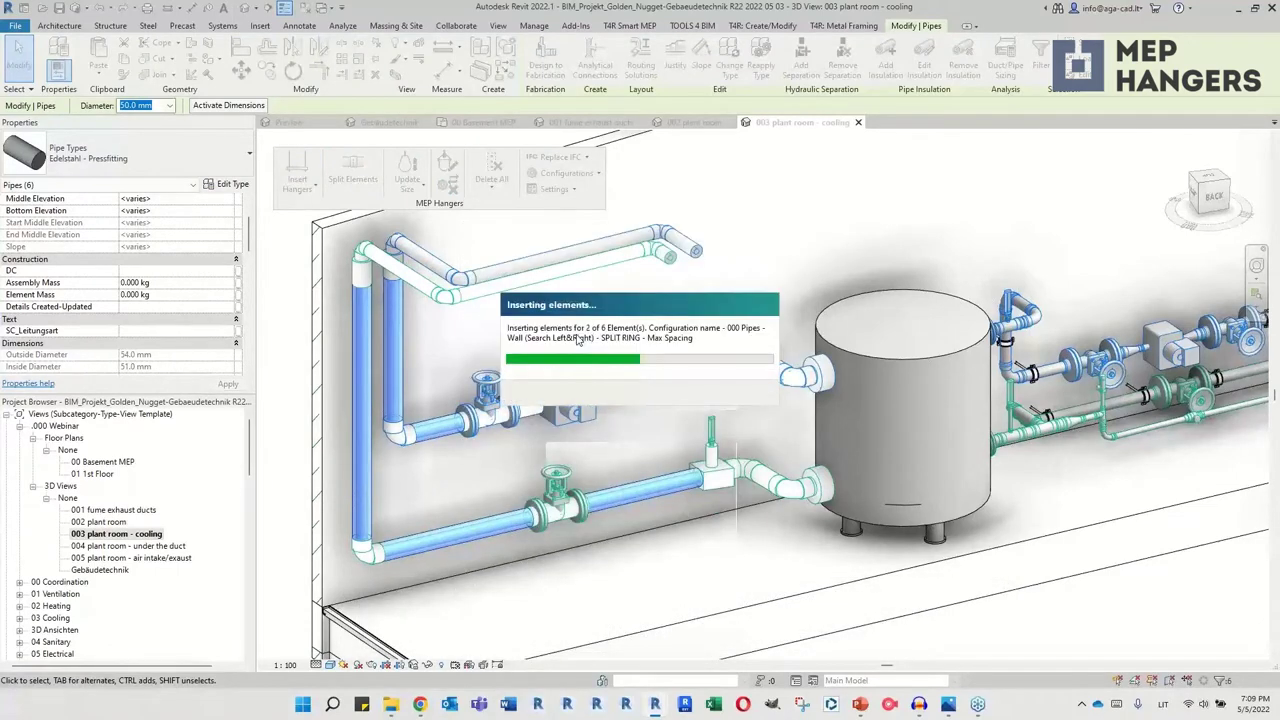
Add split-ring wall hangers to two more pipes
key(Escape)
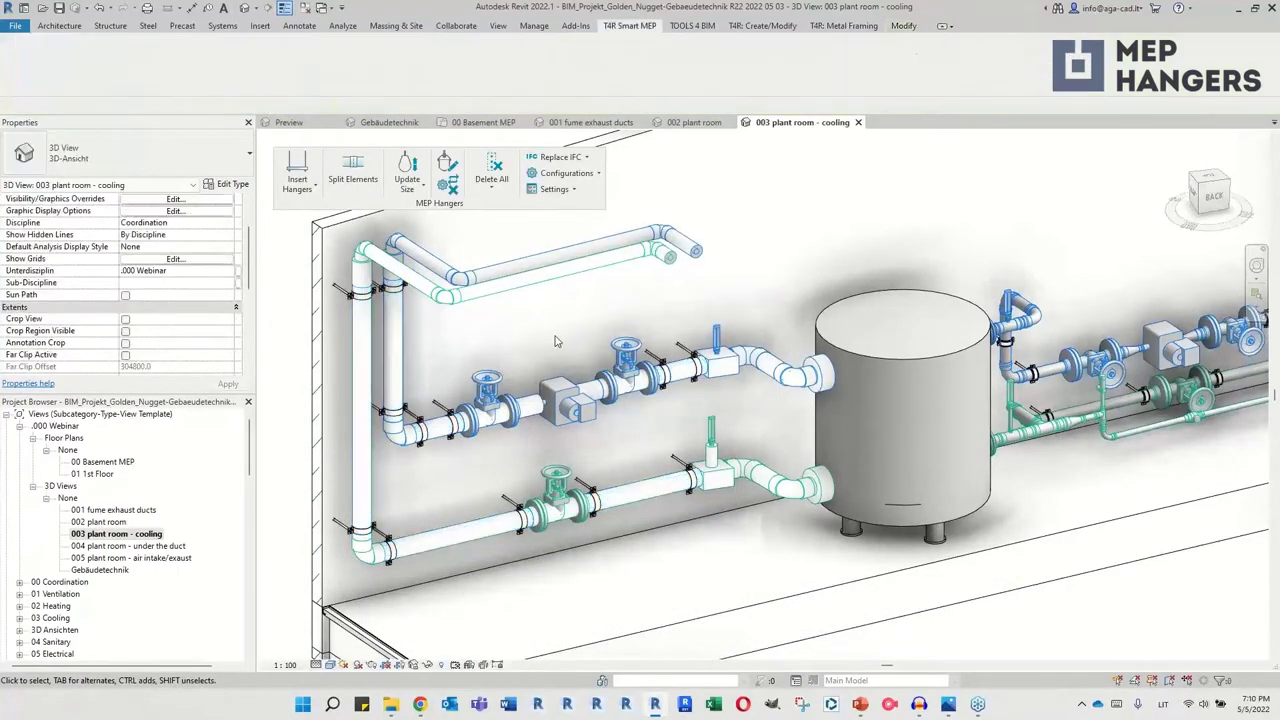
mouse_move(575, 340)
shift+middle_down()
mouse_move(605, 357)
mouse_move(371, 223)
shift+middle_up()
key(ctrl+Left)
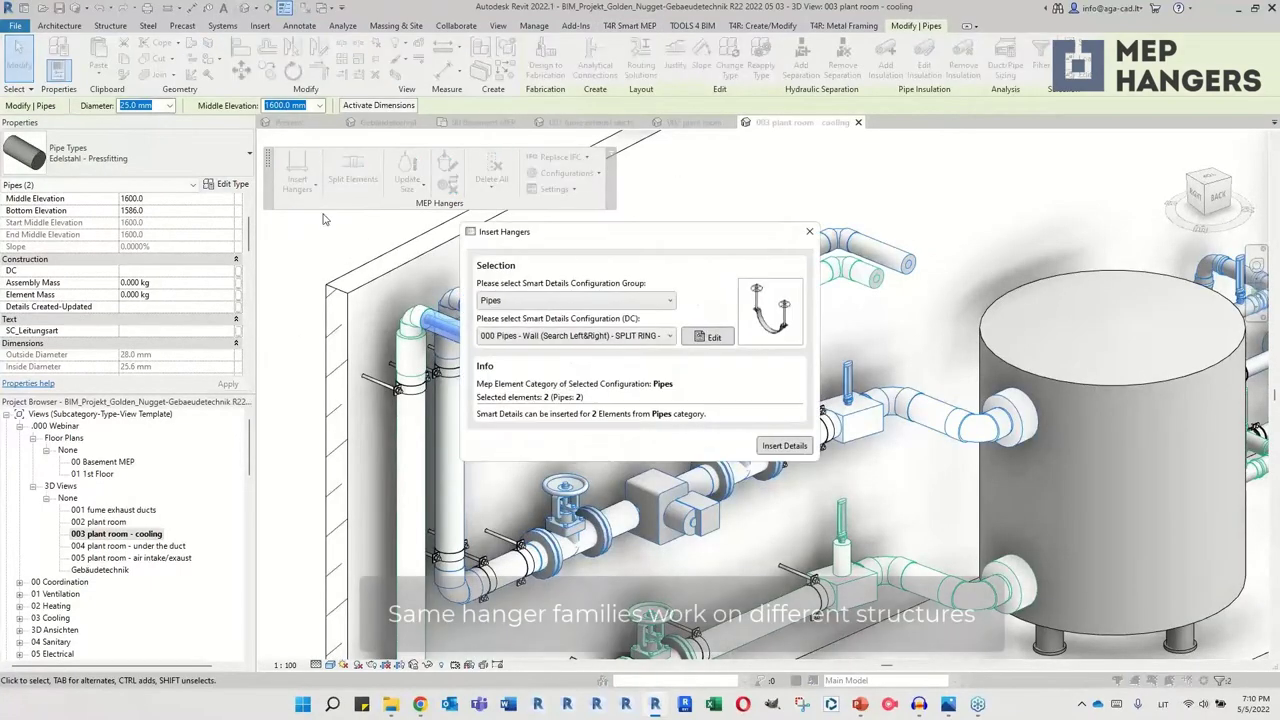
click(575, 336)
scroll(568, 410, up, 2)
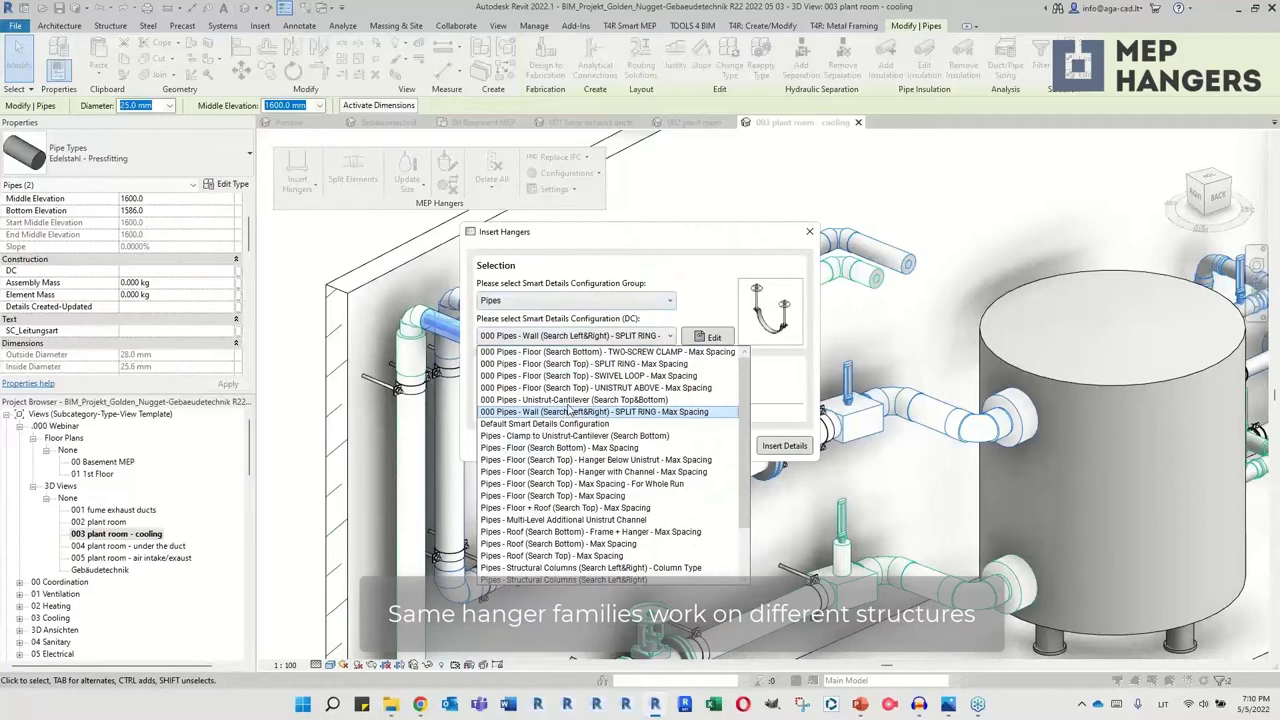
click(613, 364)
click(784, 446)
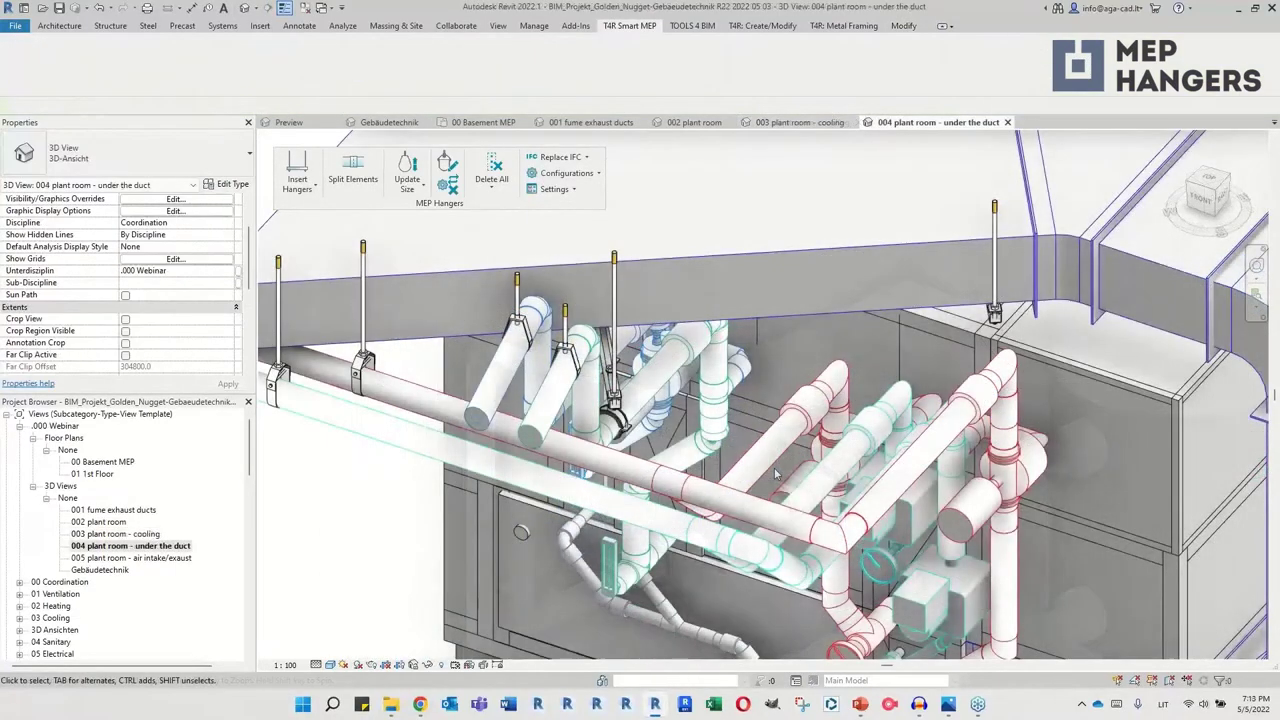
Insert unistrut hangers above the pipes using the unistrut-above configuration
click(773, 455)
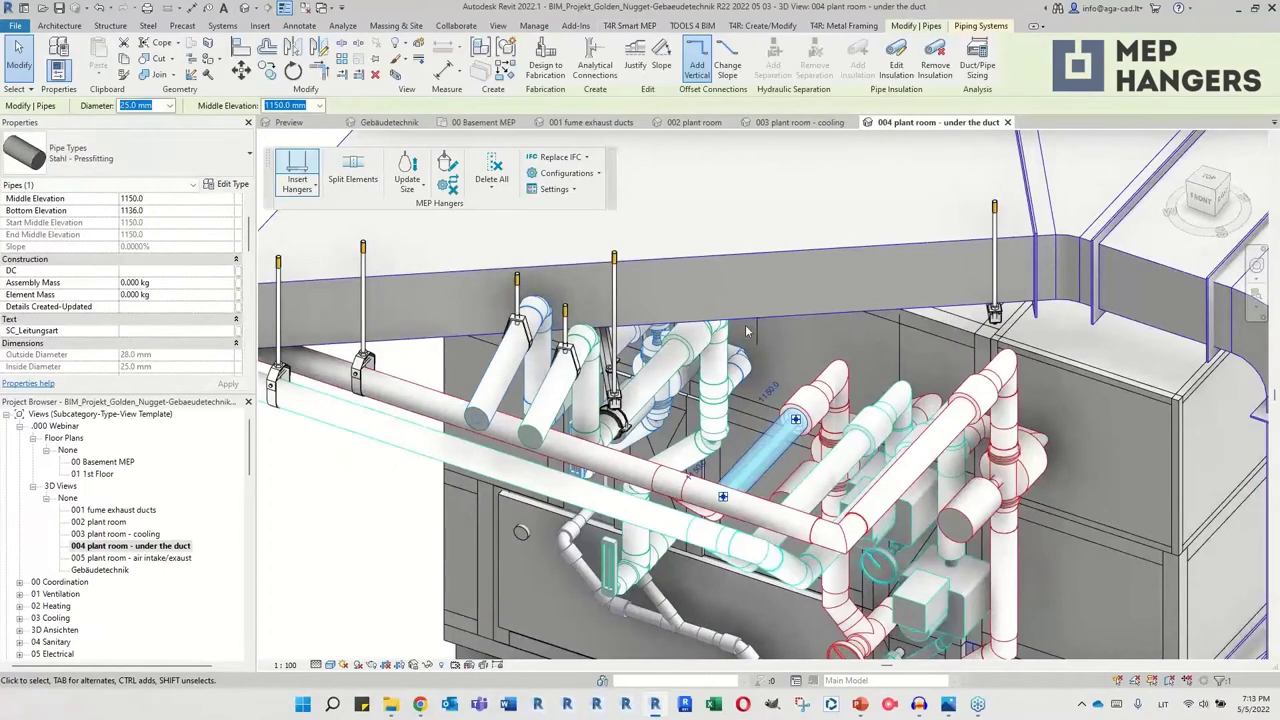
click(297, 172)
click(669, 335)
scroll(645, 392, up, 1)
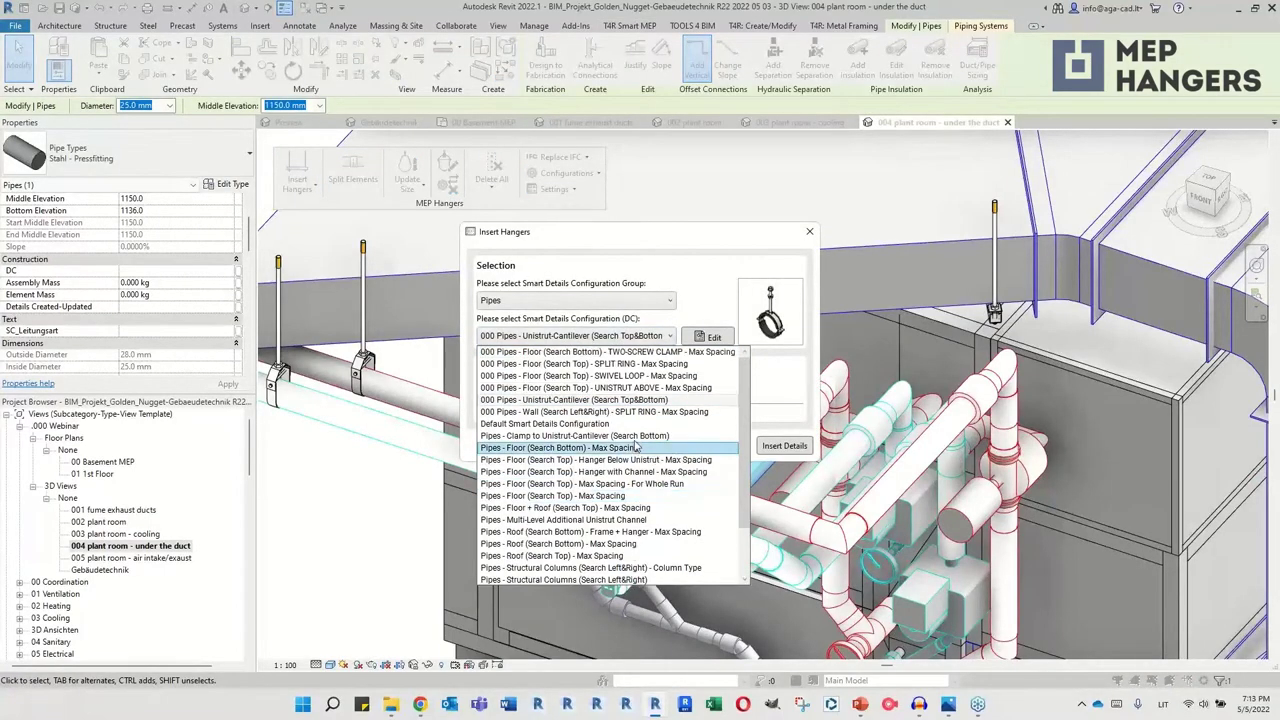
click(645, 388)
click(784, 445)
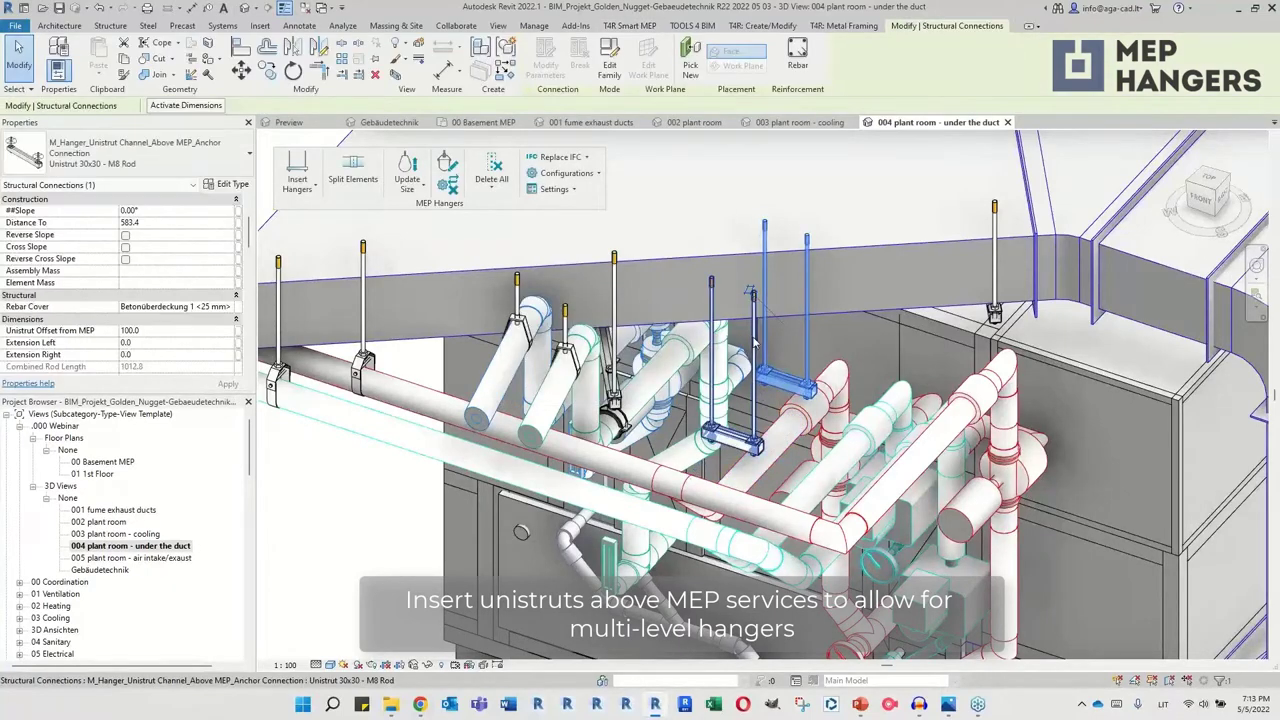
Extend both unistrut channels 500 right with 50 offset and clamp four pipes to them
ctrl+click(755, 343)
click(166, 330)
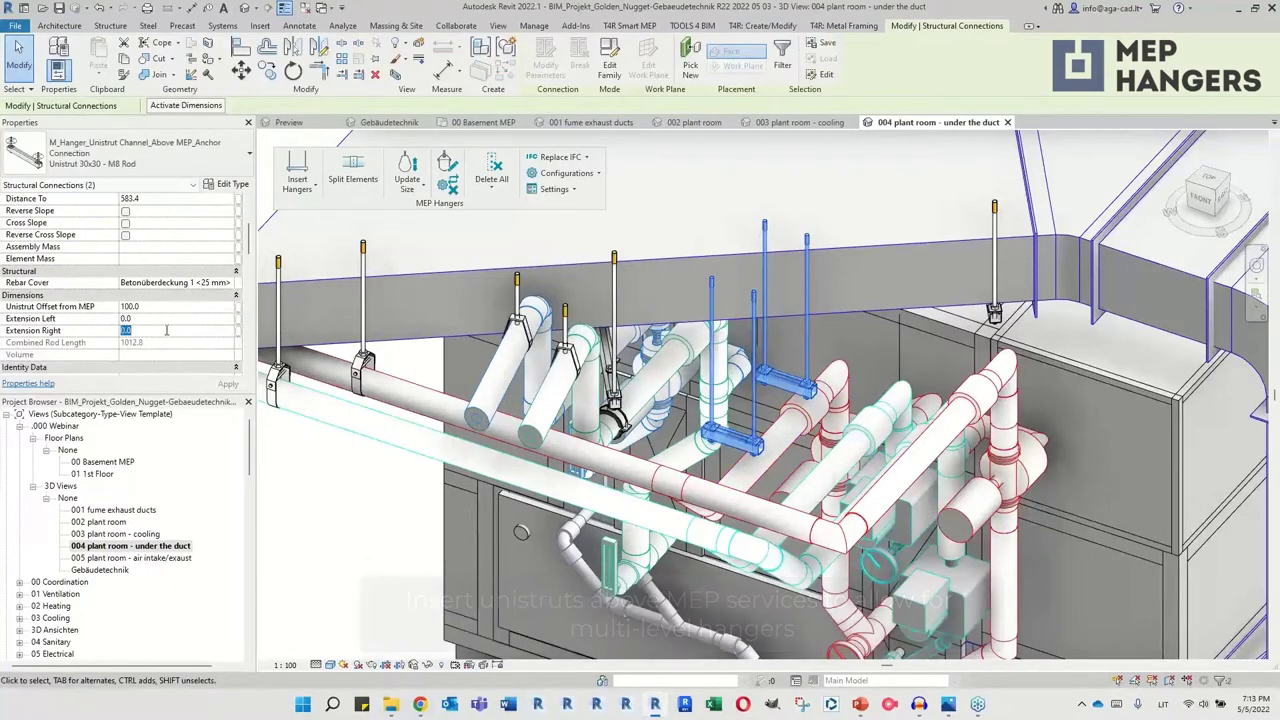
text(500)
key(Return)
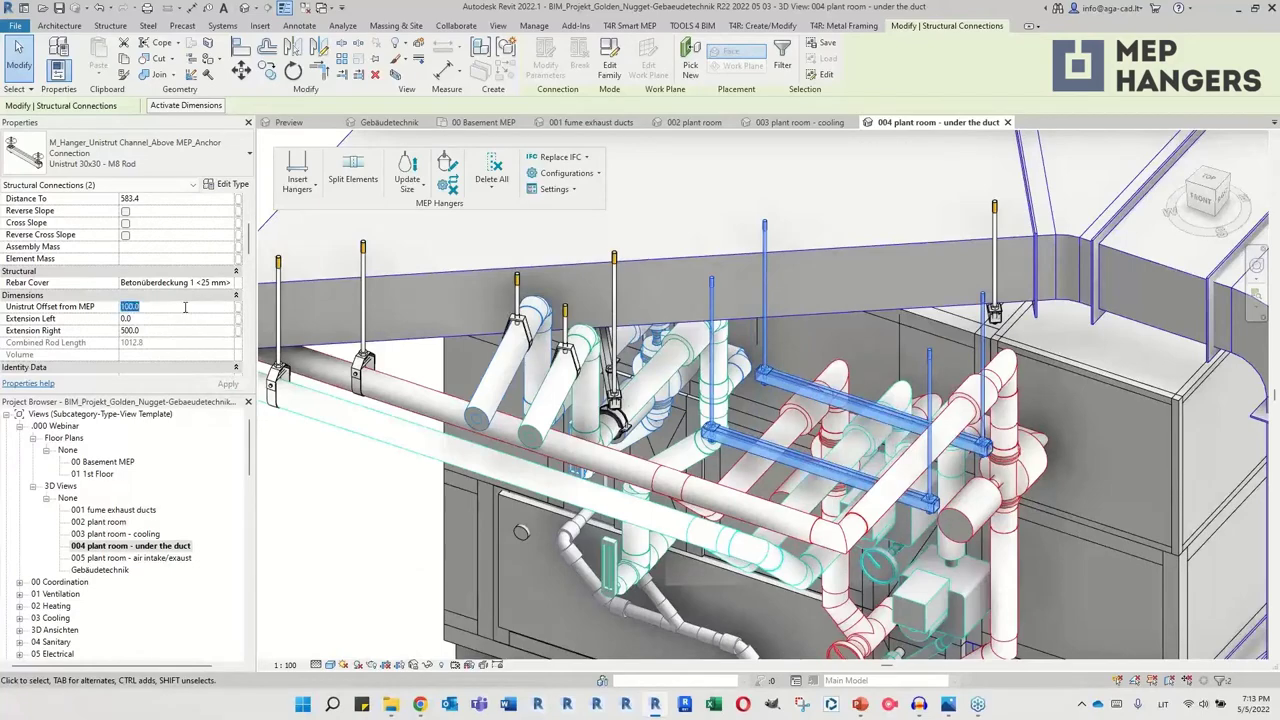
text(50)
key(Return)
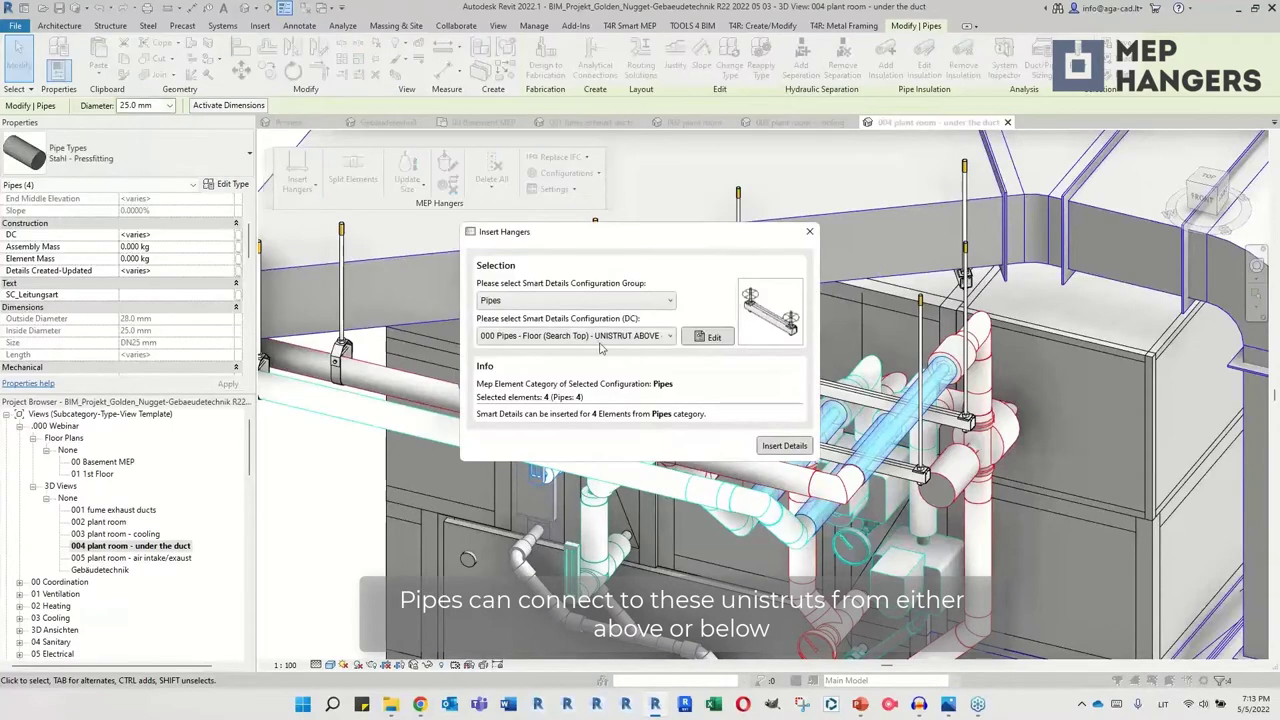
click(784, 446)
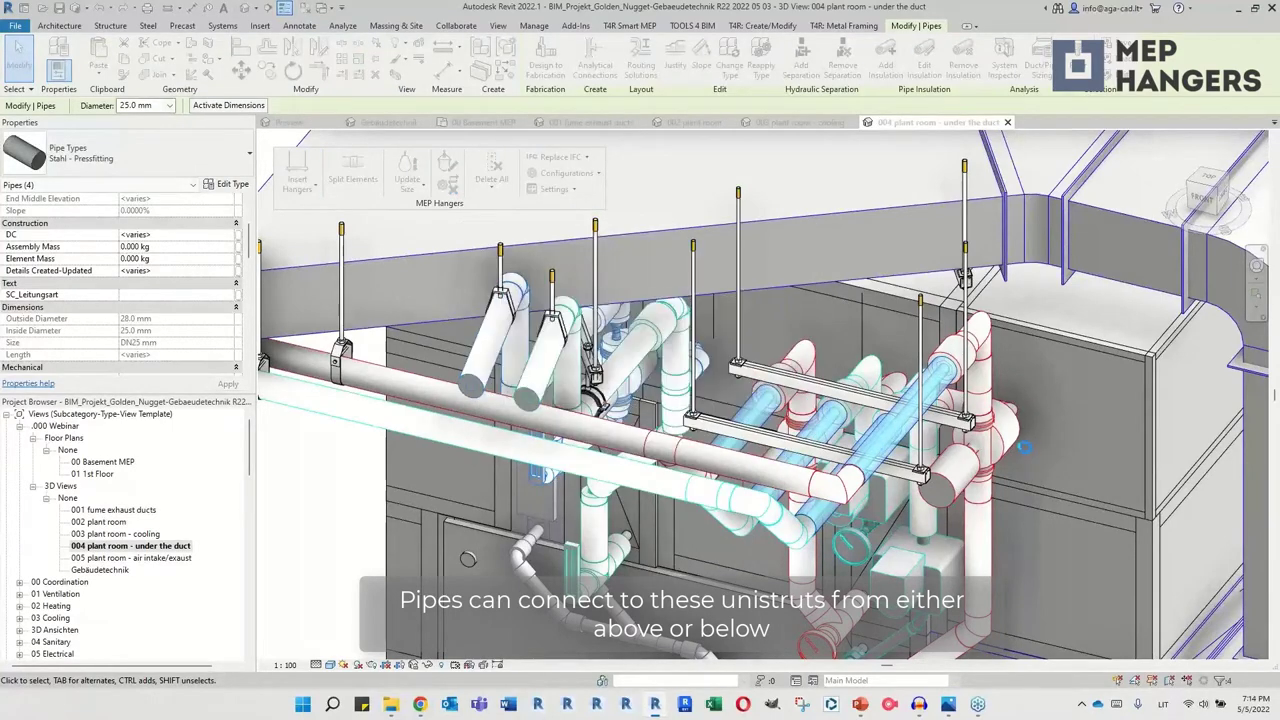
shift+middle_drag(784, 449, 1024, 478)
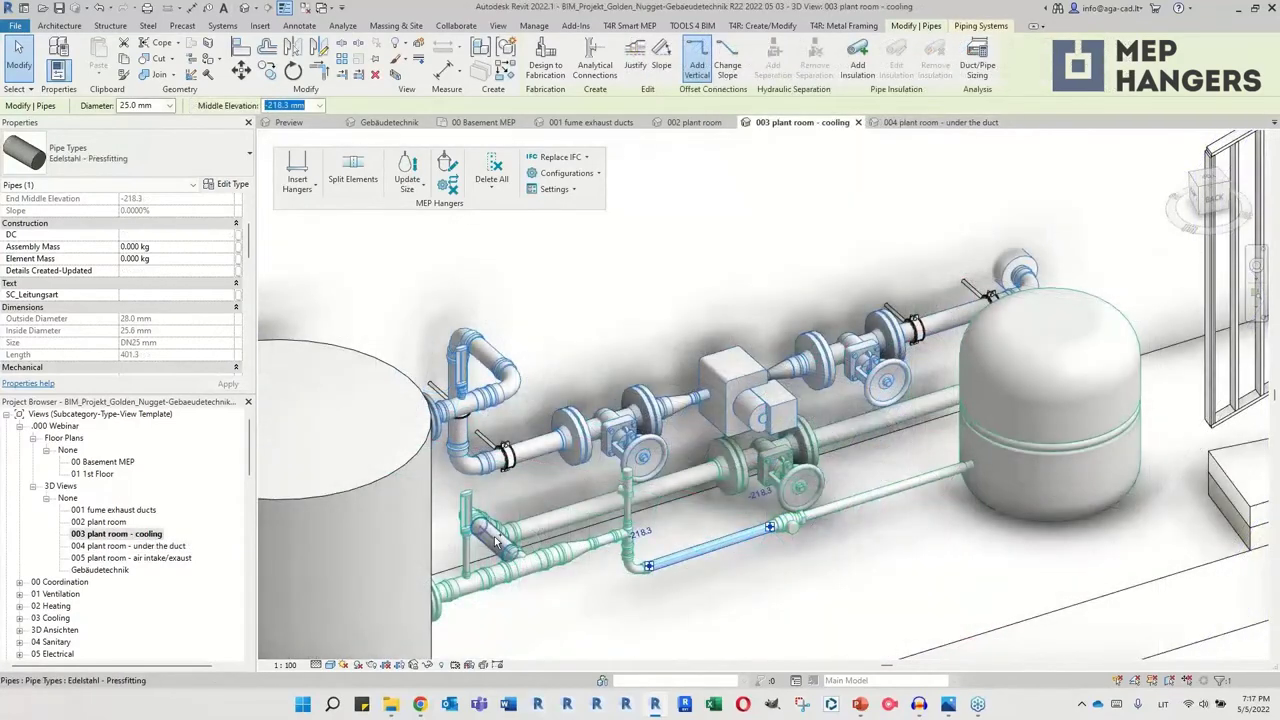
Insert Floor (Search Bottom) TWO-SCREW CLAMP hangers under the selected cooling pipes
ctrl+click(496, 541)
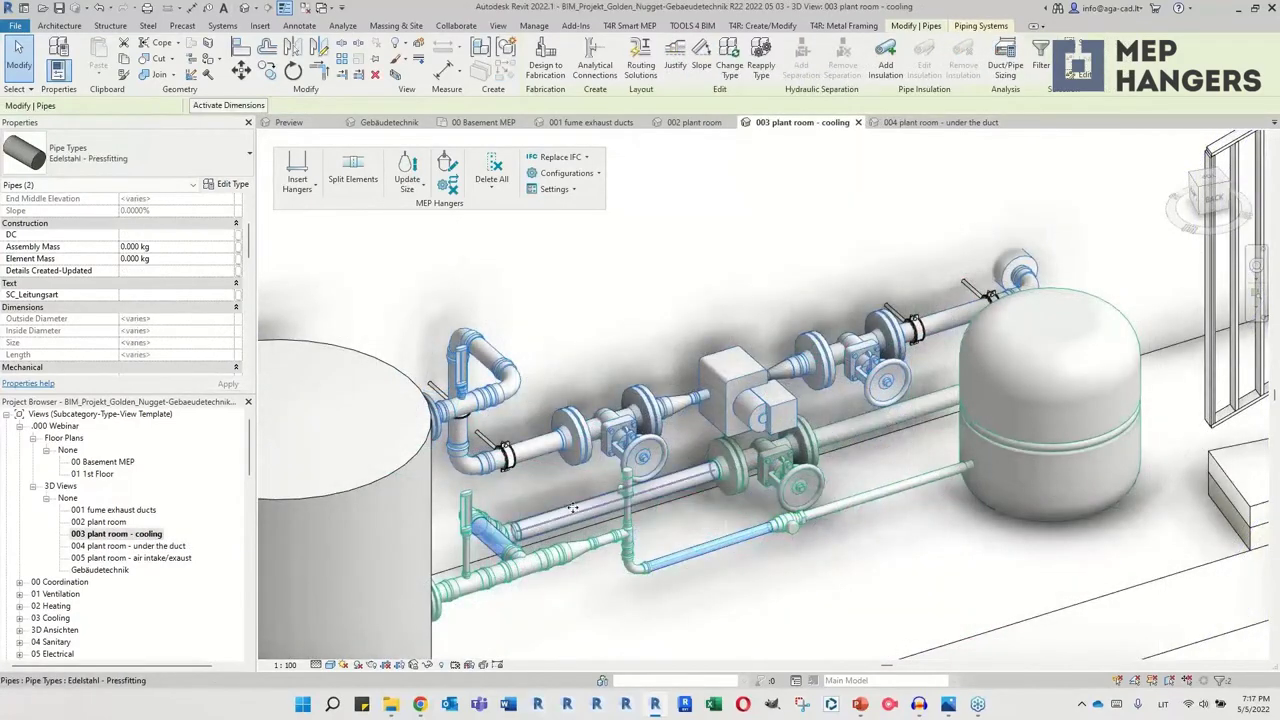
ctrl+click(860, 433)
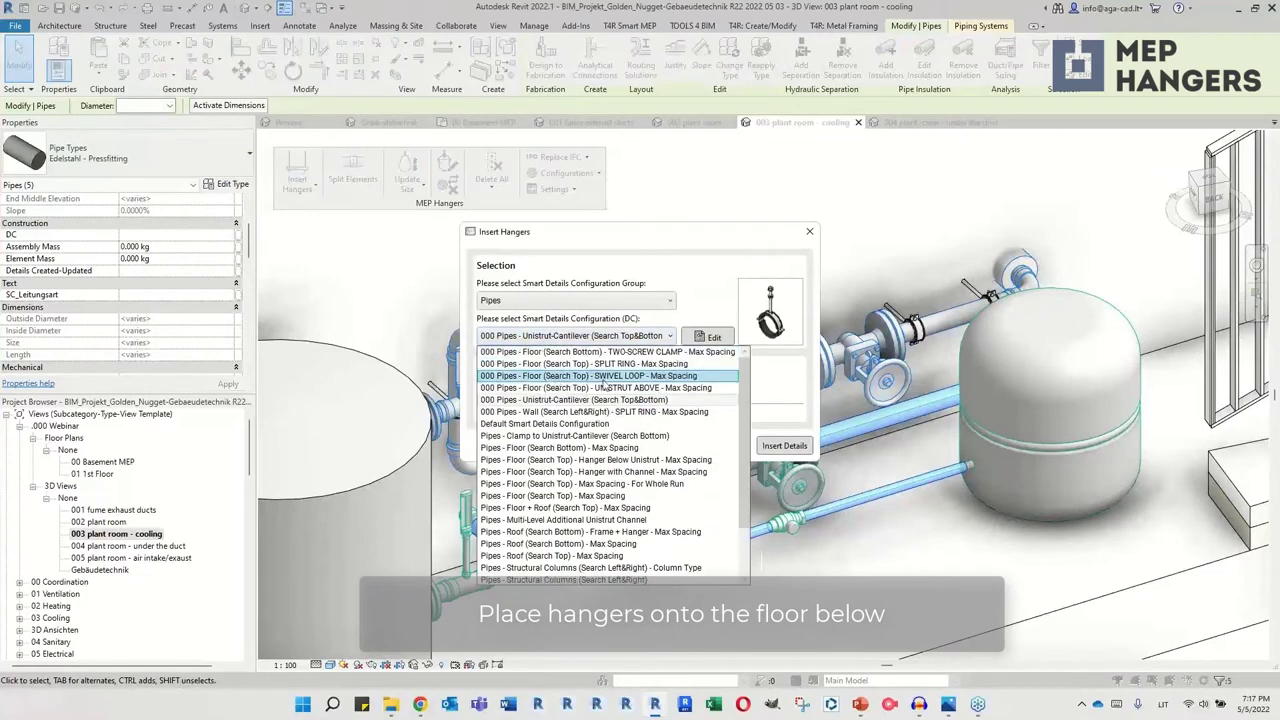
click(590, 352)
click(783, 446)
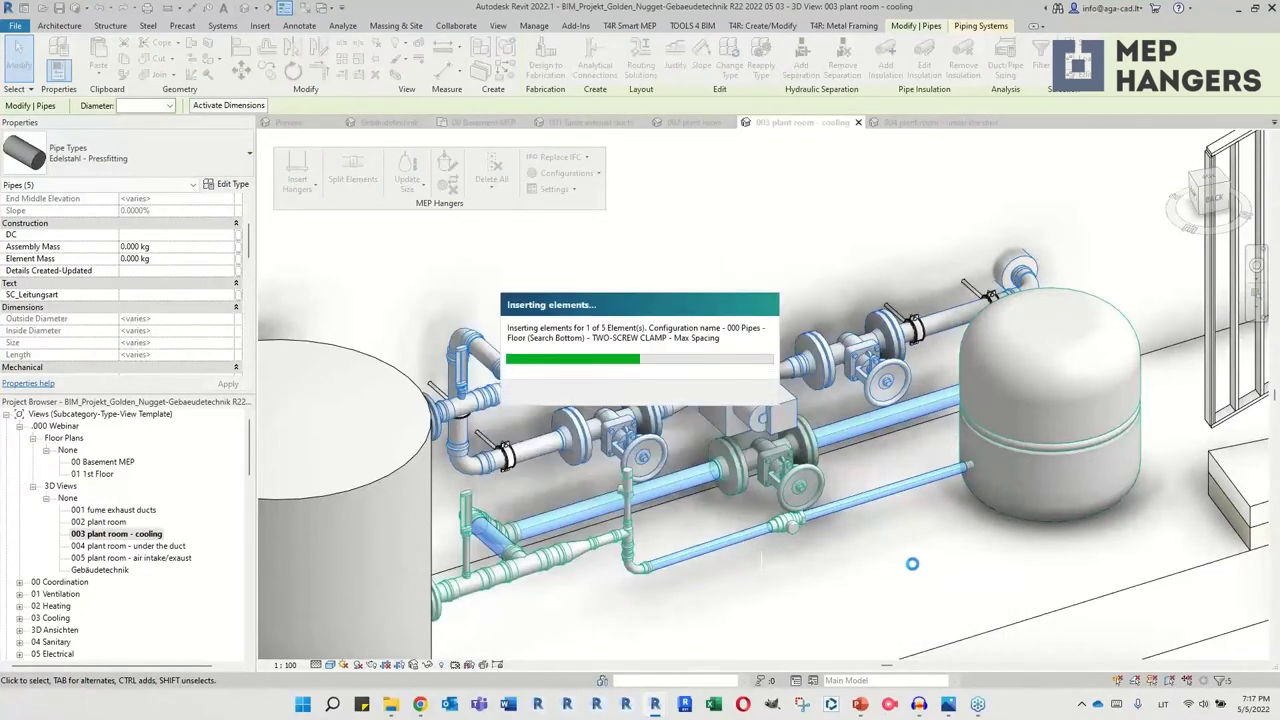
scroll(880, 565, up, 3)
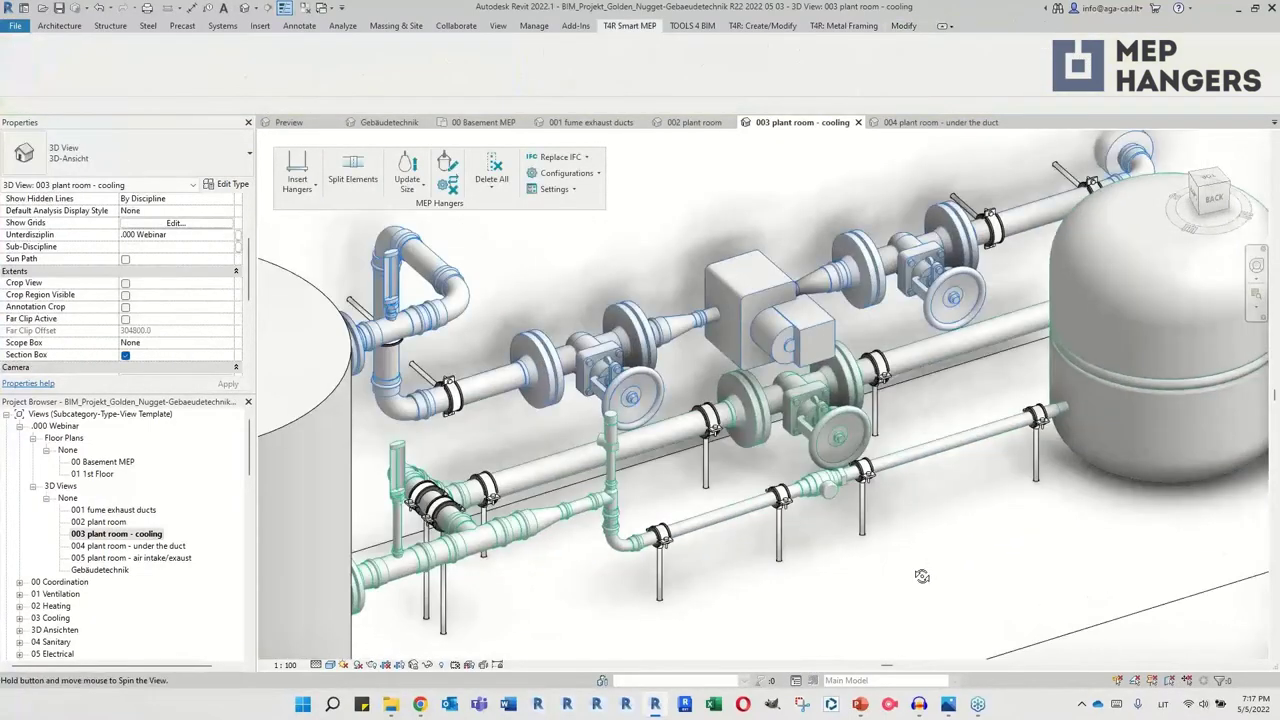
Load the M_Base Plate family into the two-screw clamp hanger family
double_click(780, 520)
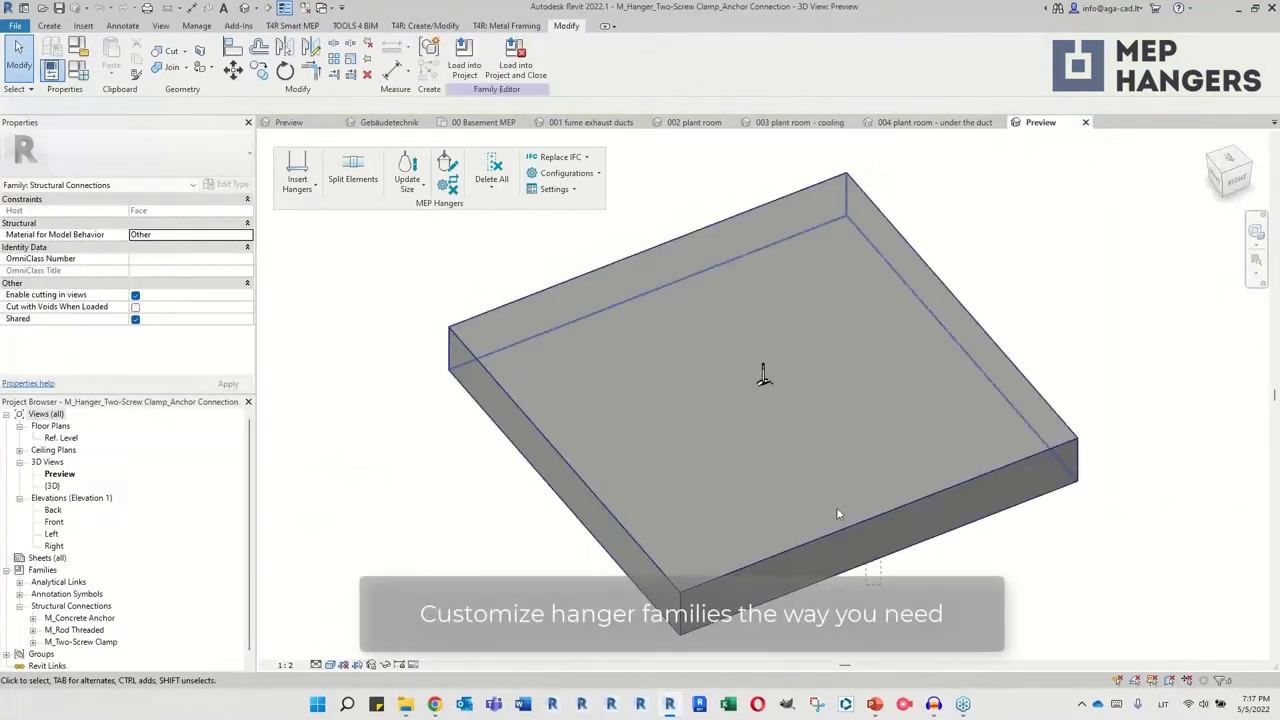
click(836, 507)
key(h)
key(h)
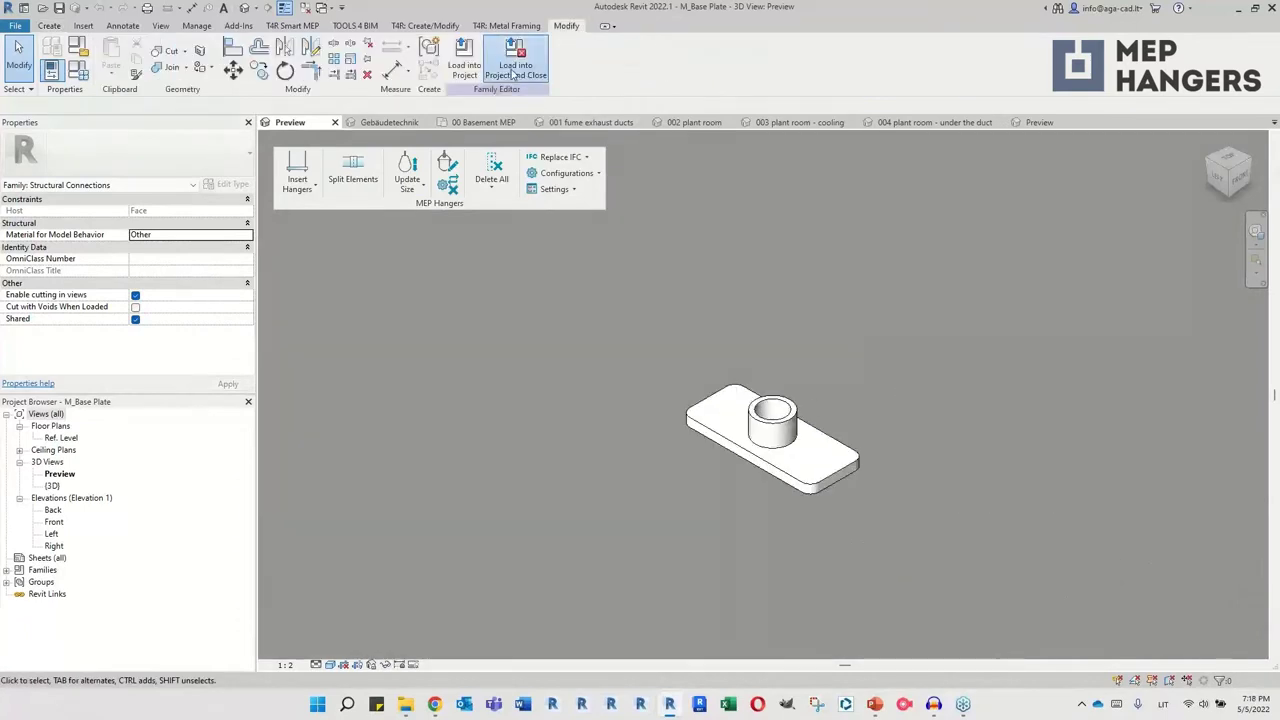
click(513, 73)
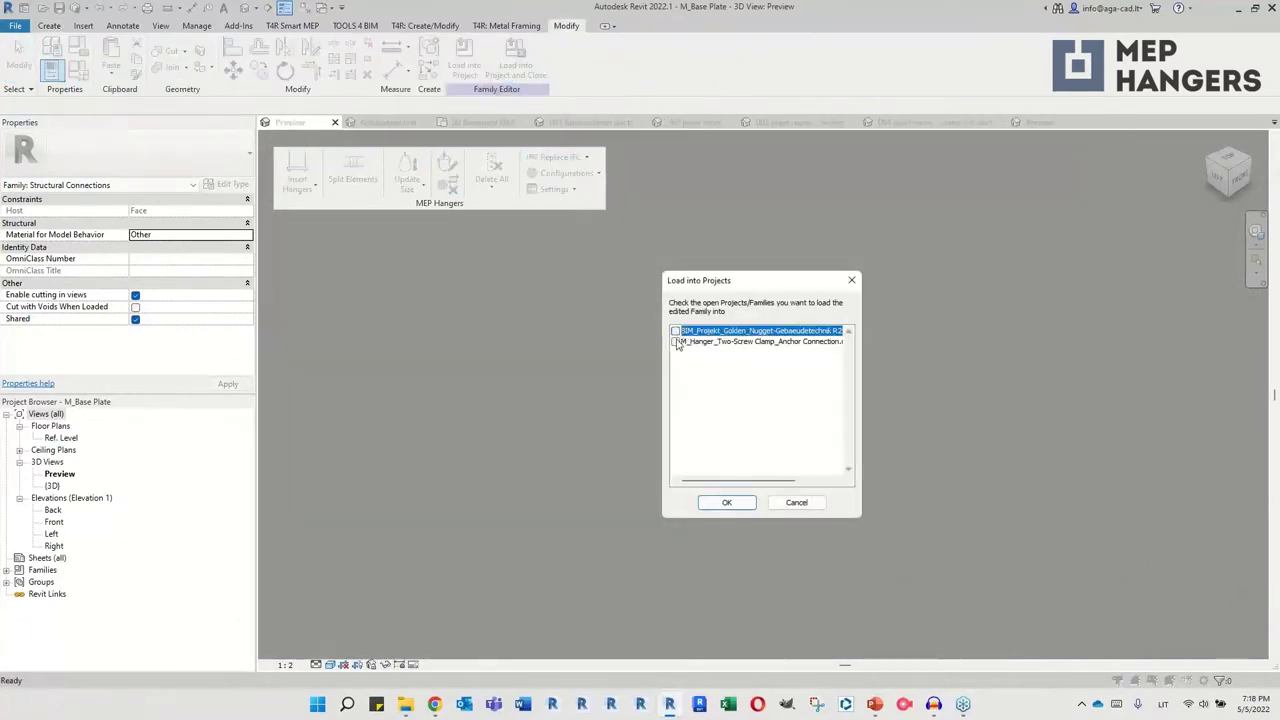
click(728, 503)
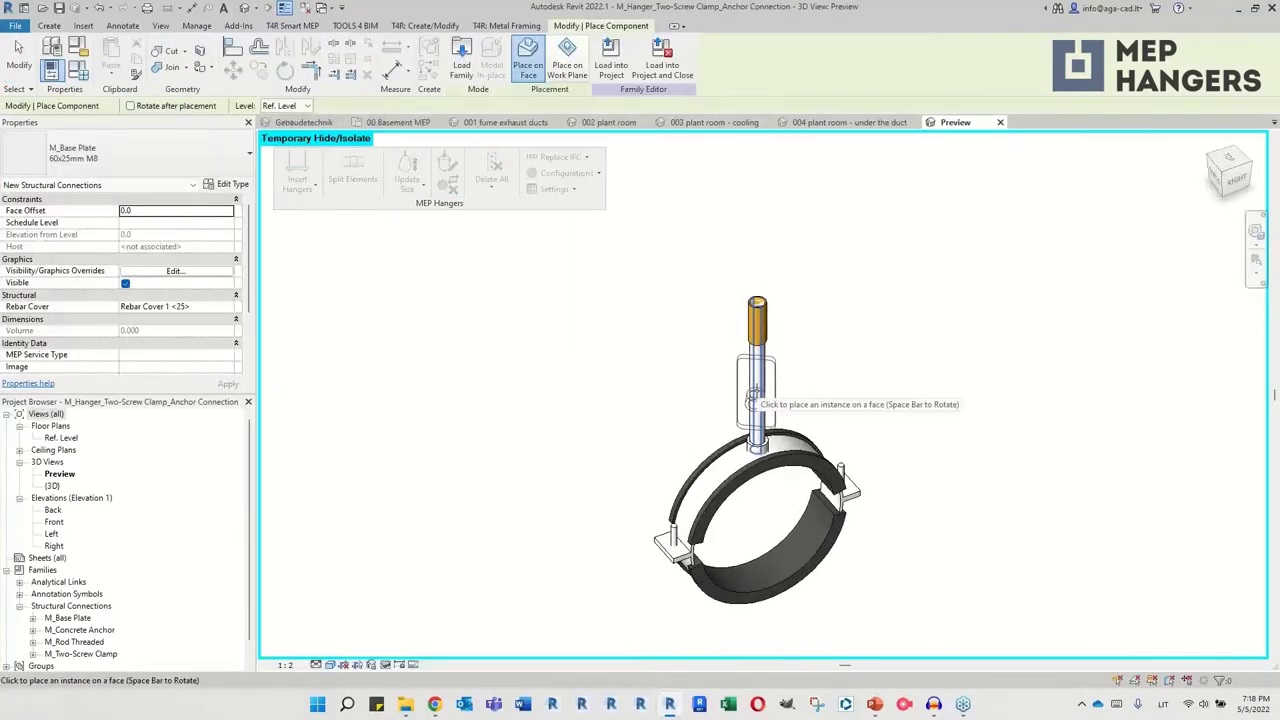
key(Escape)
key(Escape)
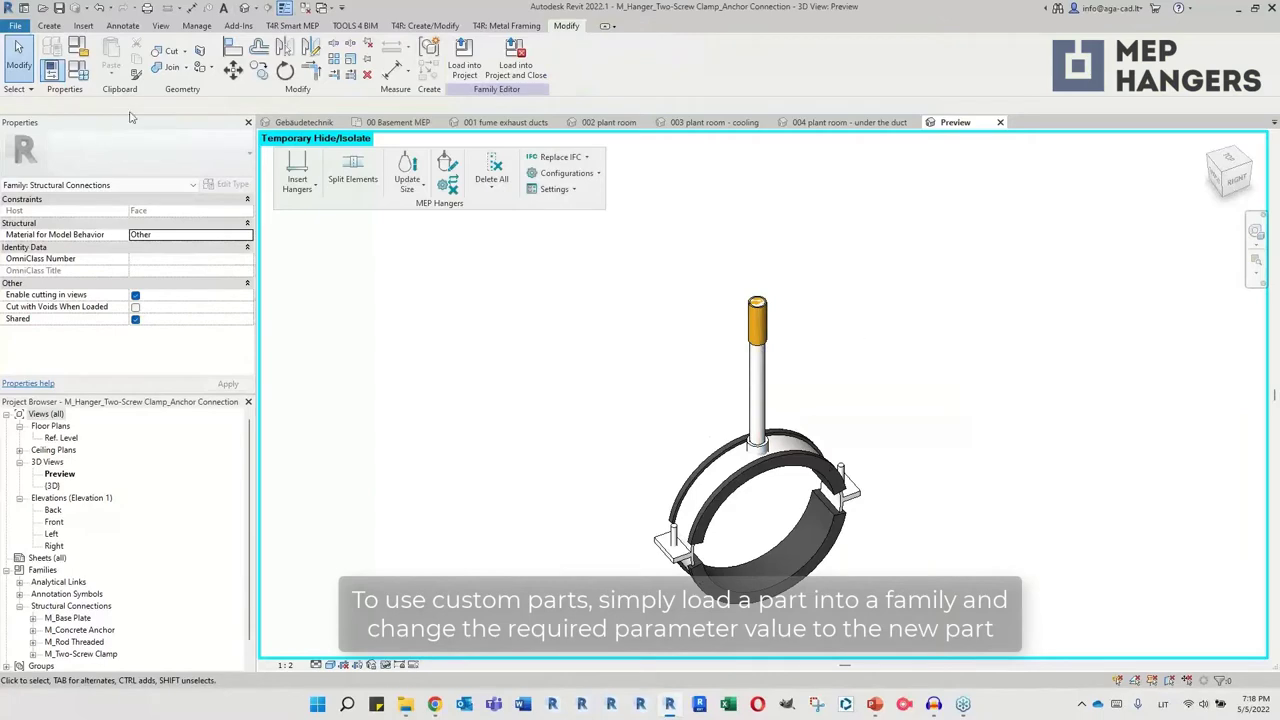
Set Anchor Type to M_Base Plate and Anchor Length 0 for the M10 Rod and M8 Rod types
click(78, 70)
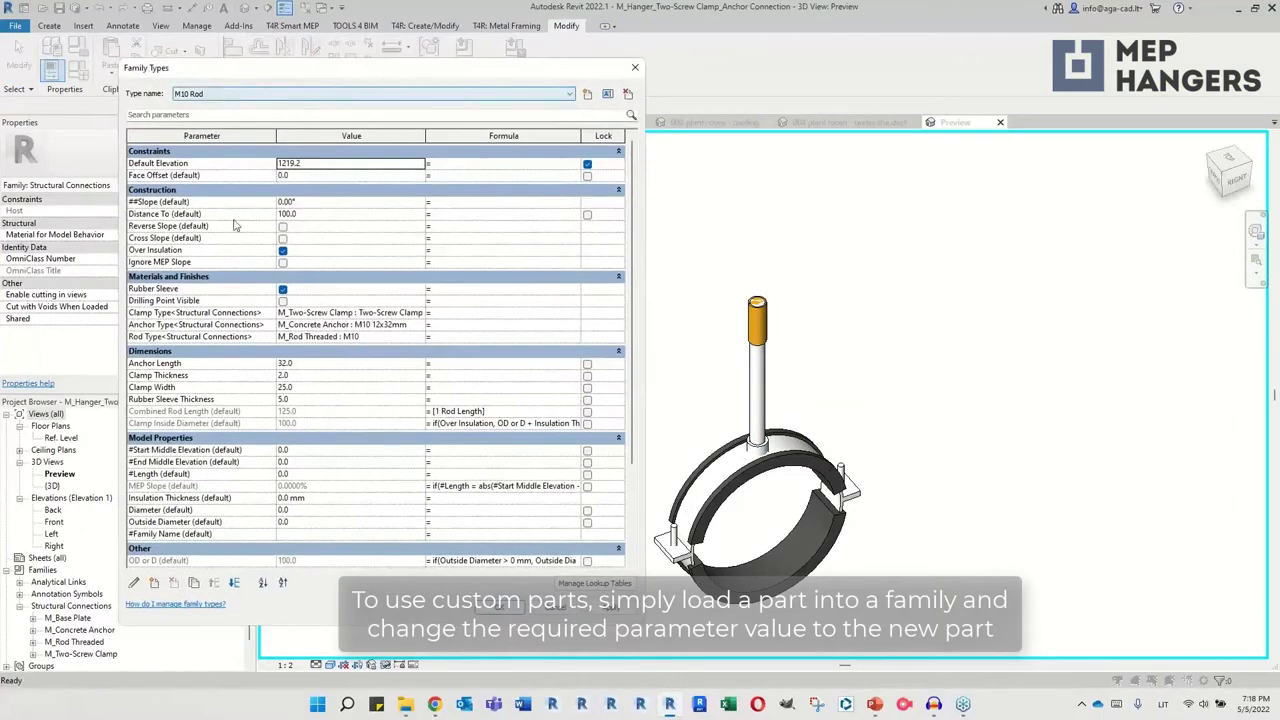
click(419, 327)
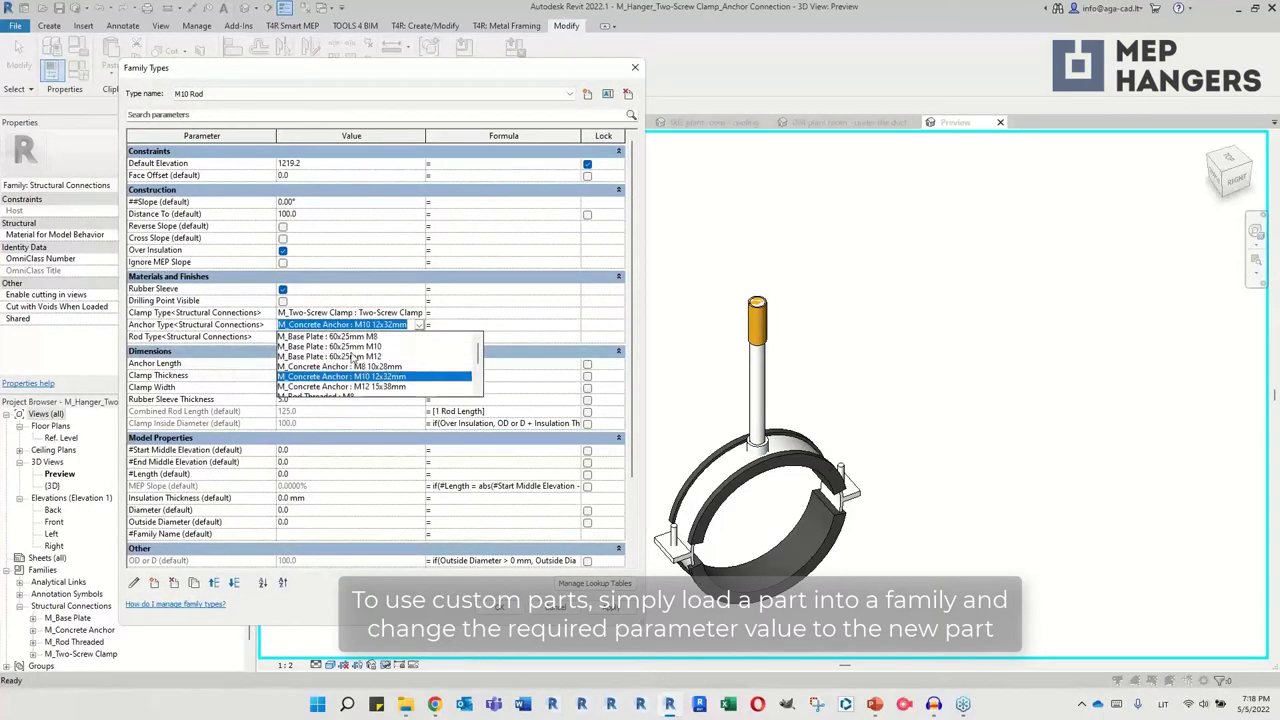
text(0)
click(323, 388)
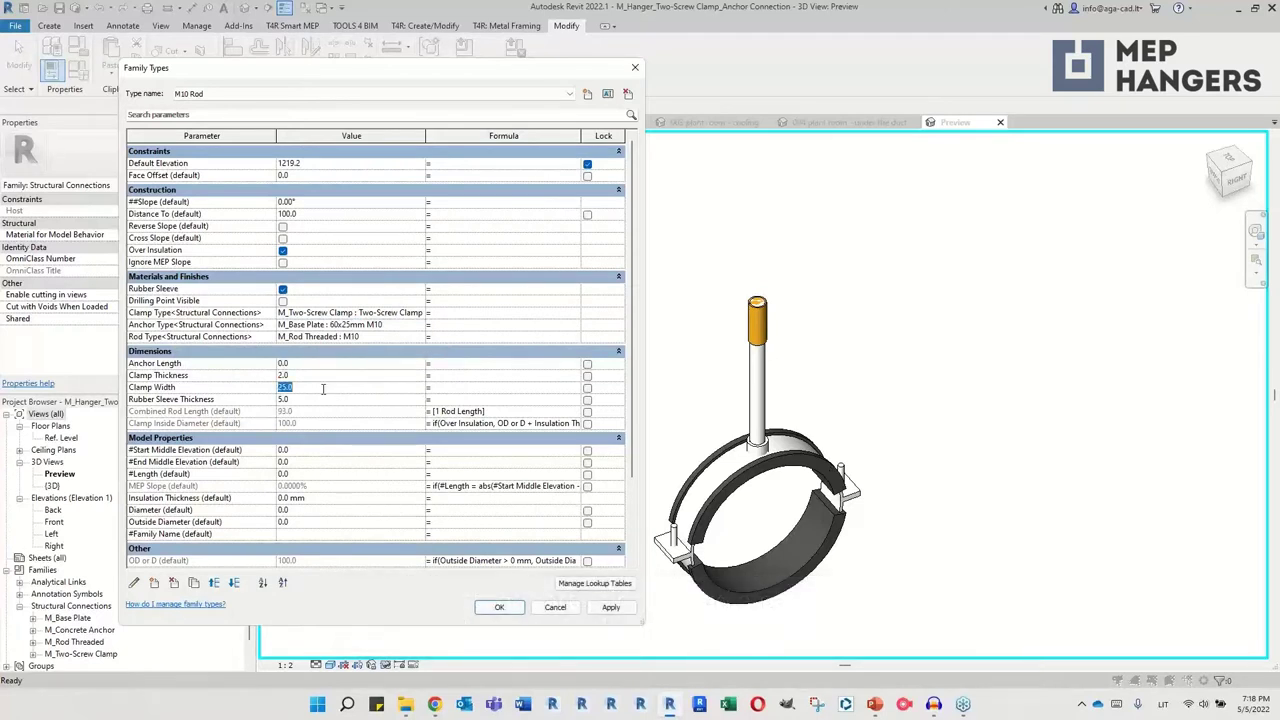
click(282, 115)
click(421, 396)
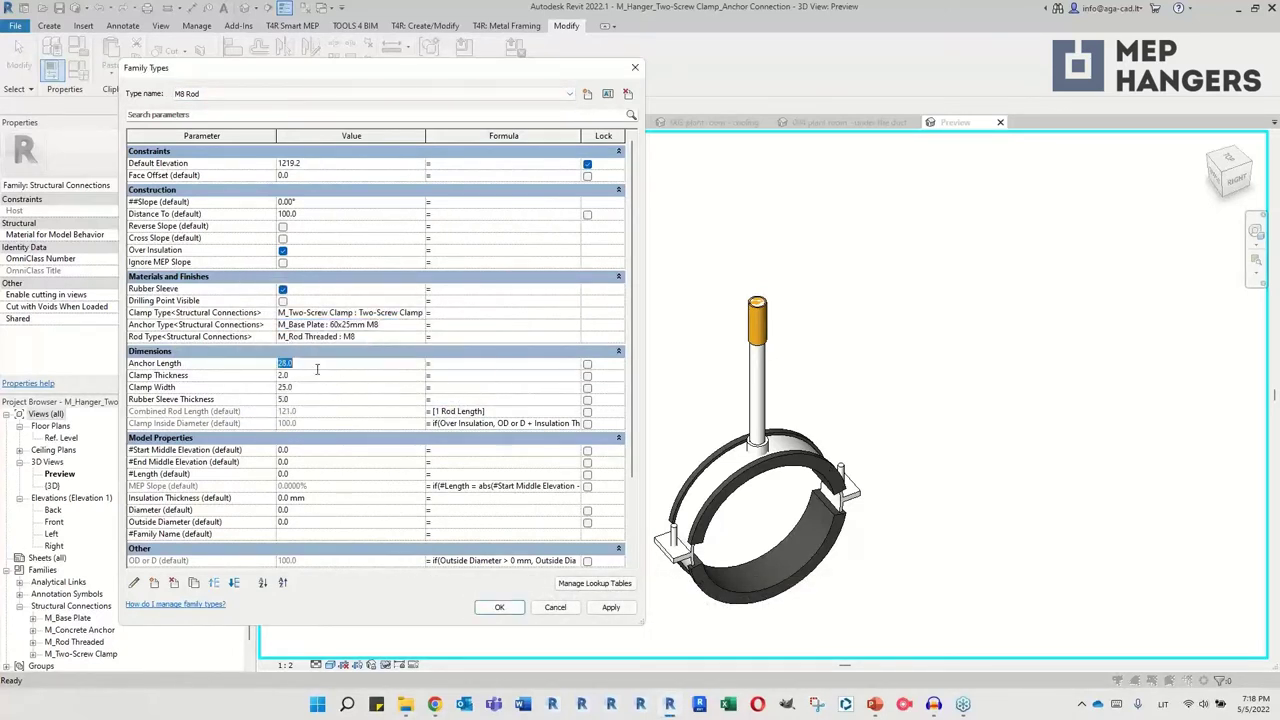
click(514, 608)
Save the edited family as M_Hanger_Two-Screw Clamp_Baseplate
click(458, 401)
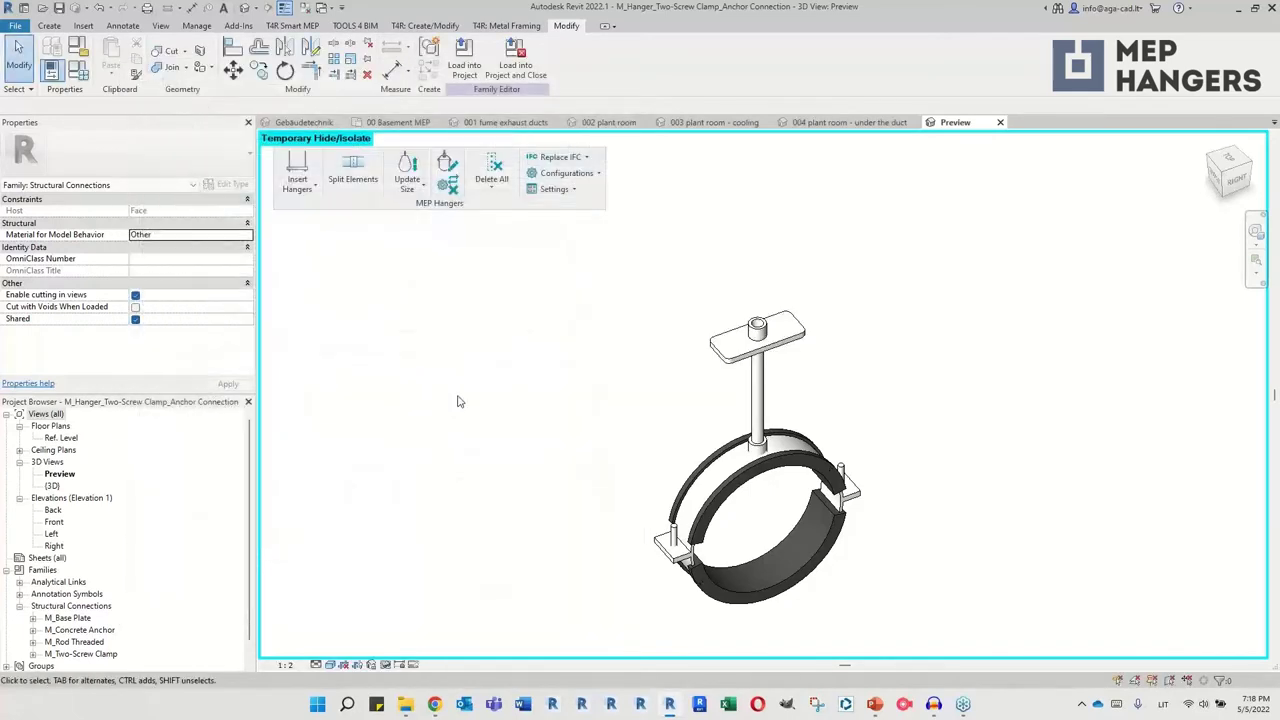
click(724, 345)
click(622, 348)
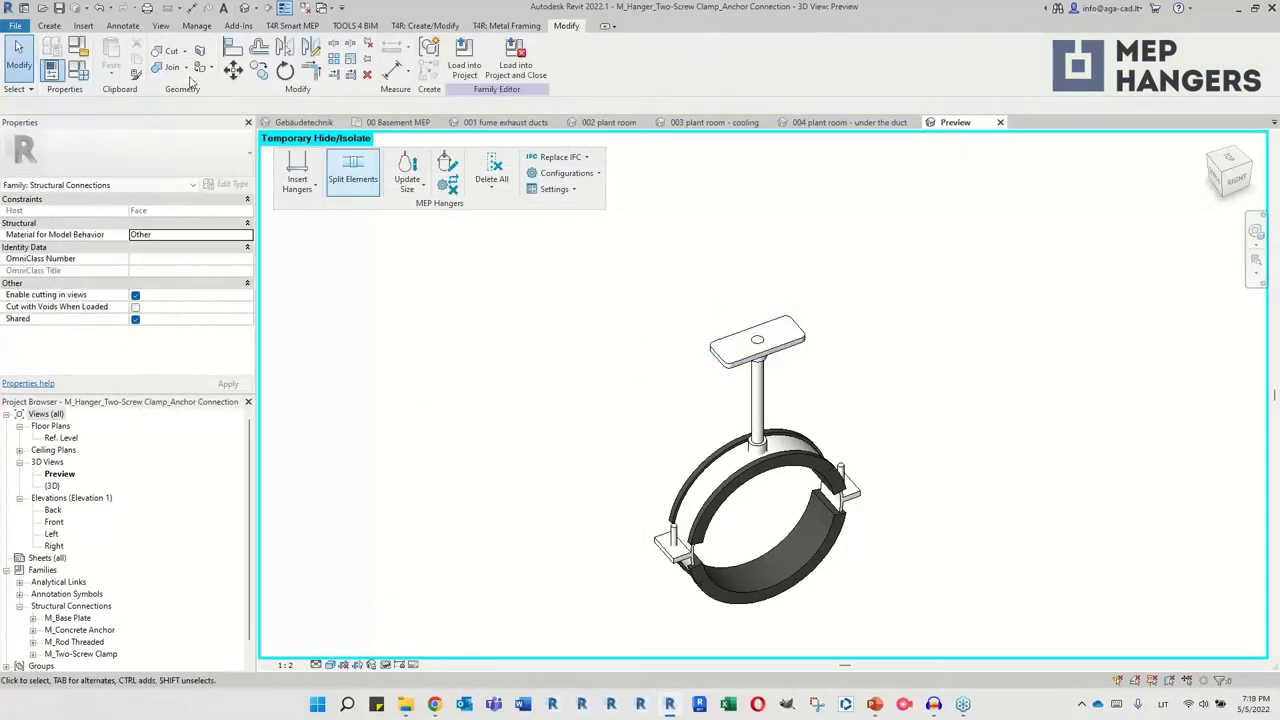
click(14, 27)
click(225, 200)
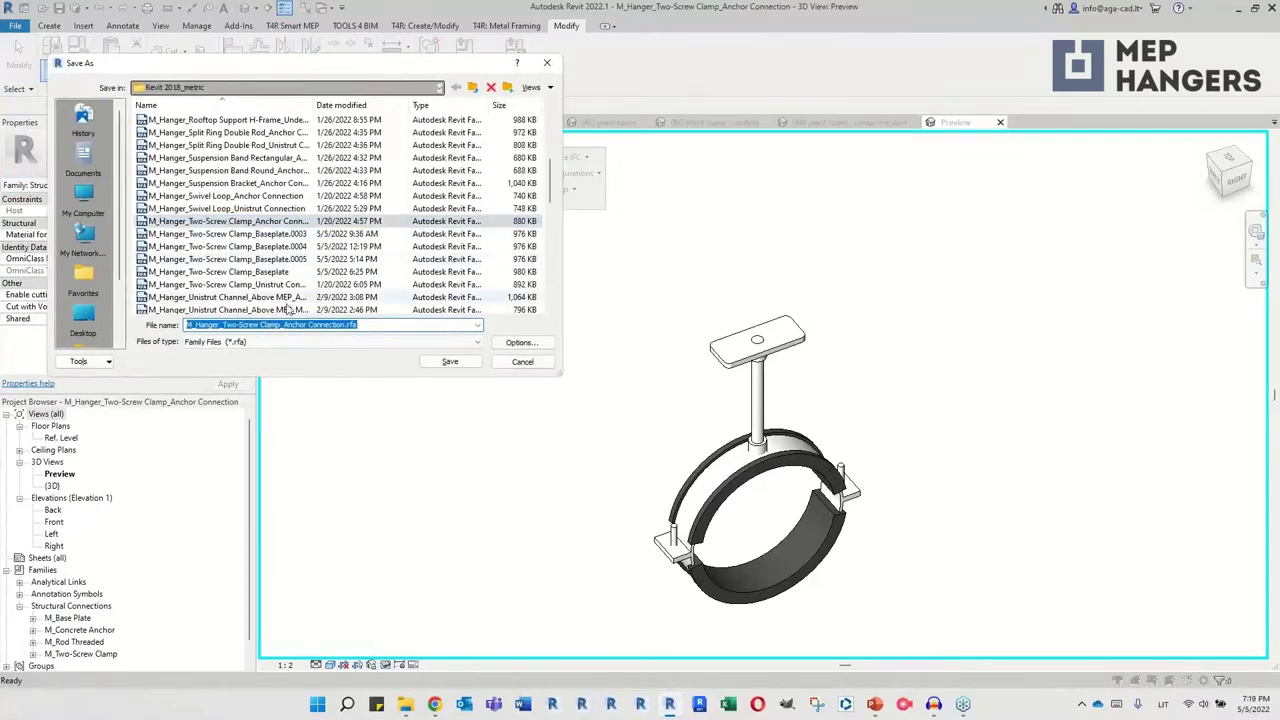
click(450, 363)
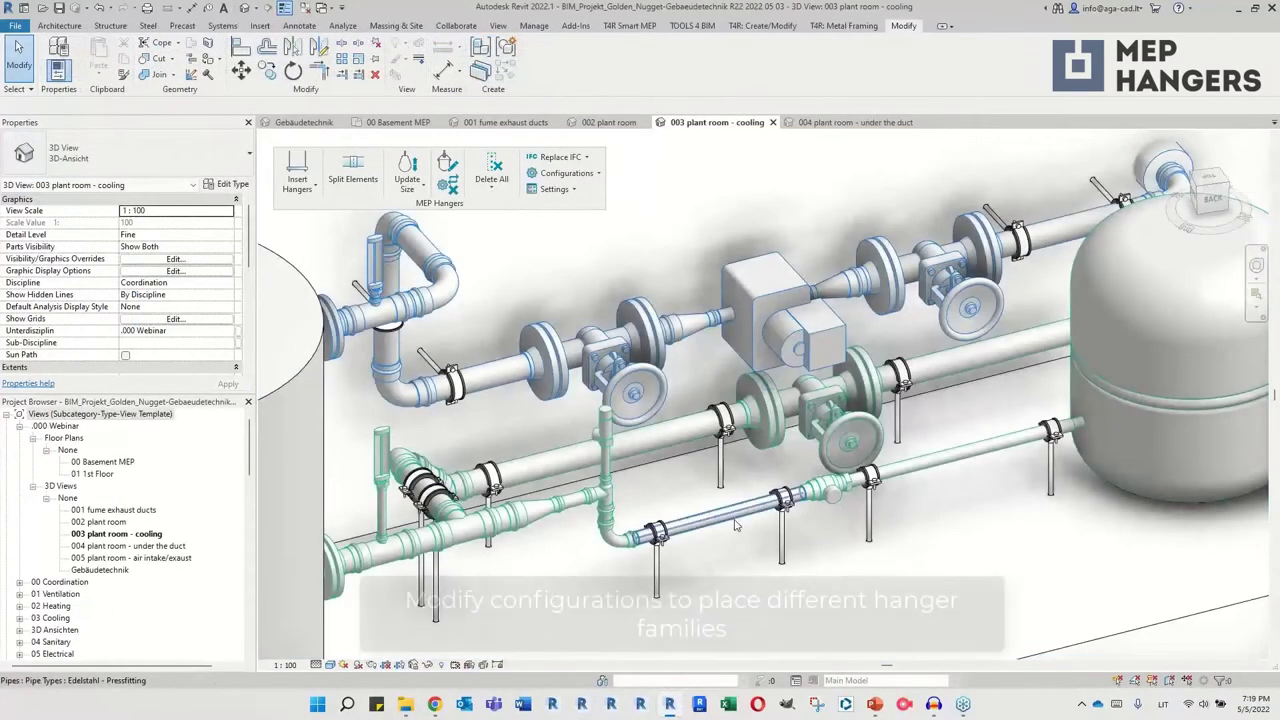
Set the pipe floor configuration's family to Two-Screw Clamp_Baseplate
click(735, 525)
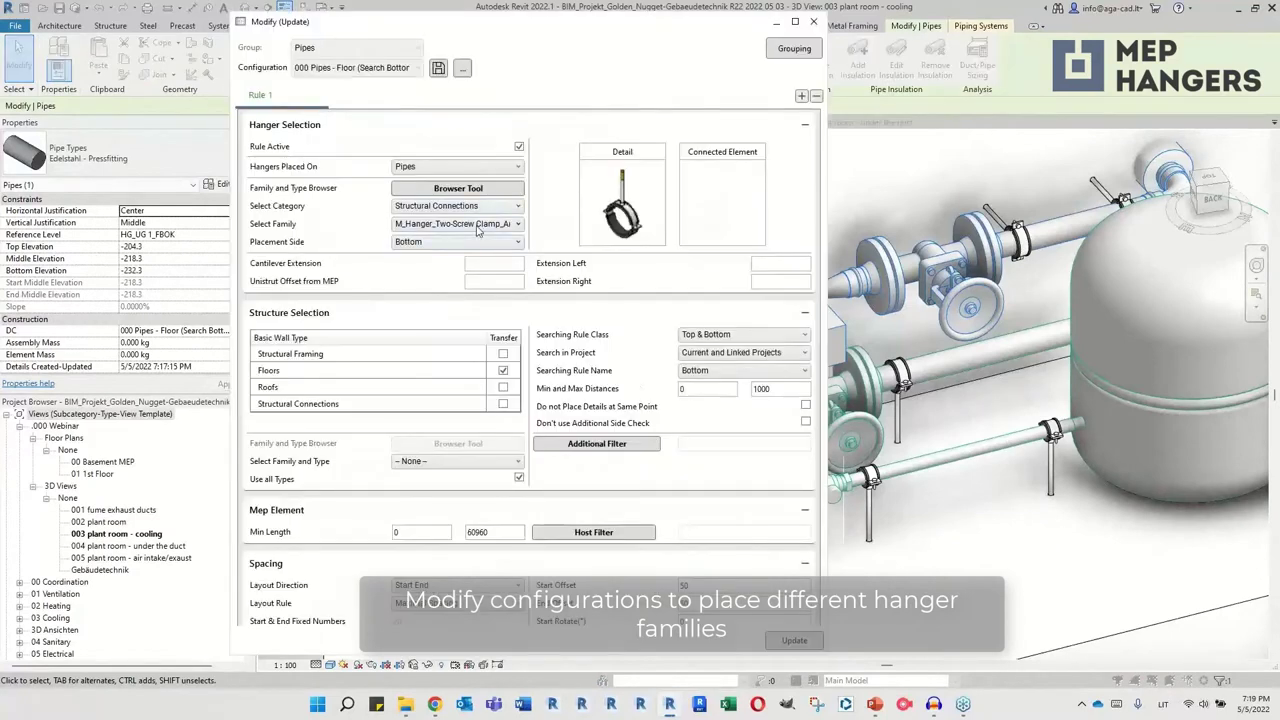
click(478, 224)
click(500, 265)
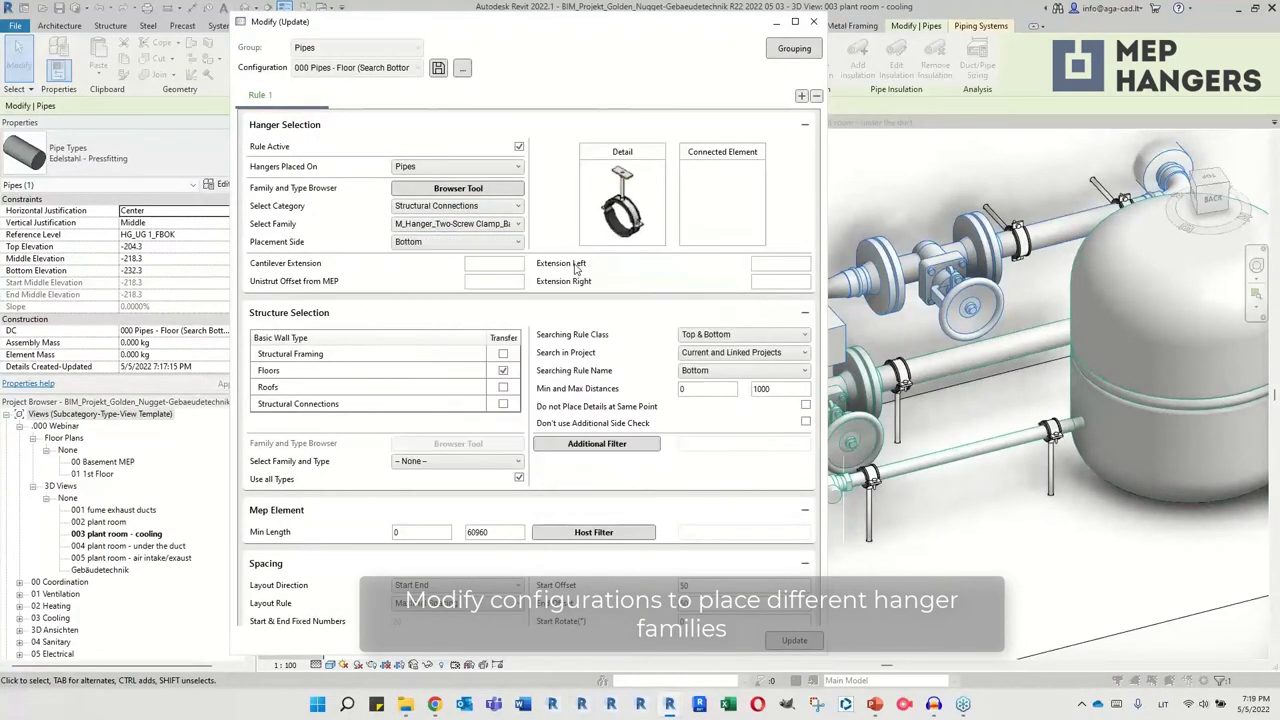
Delete all old hangers from the cooling pipes, then insert floor hangers on five pipes
click(813, 21)
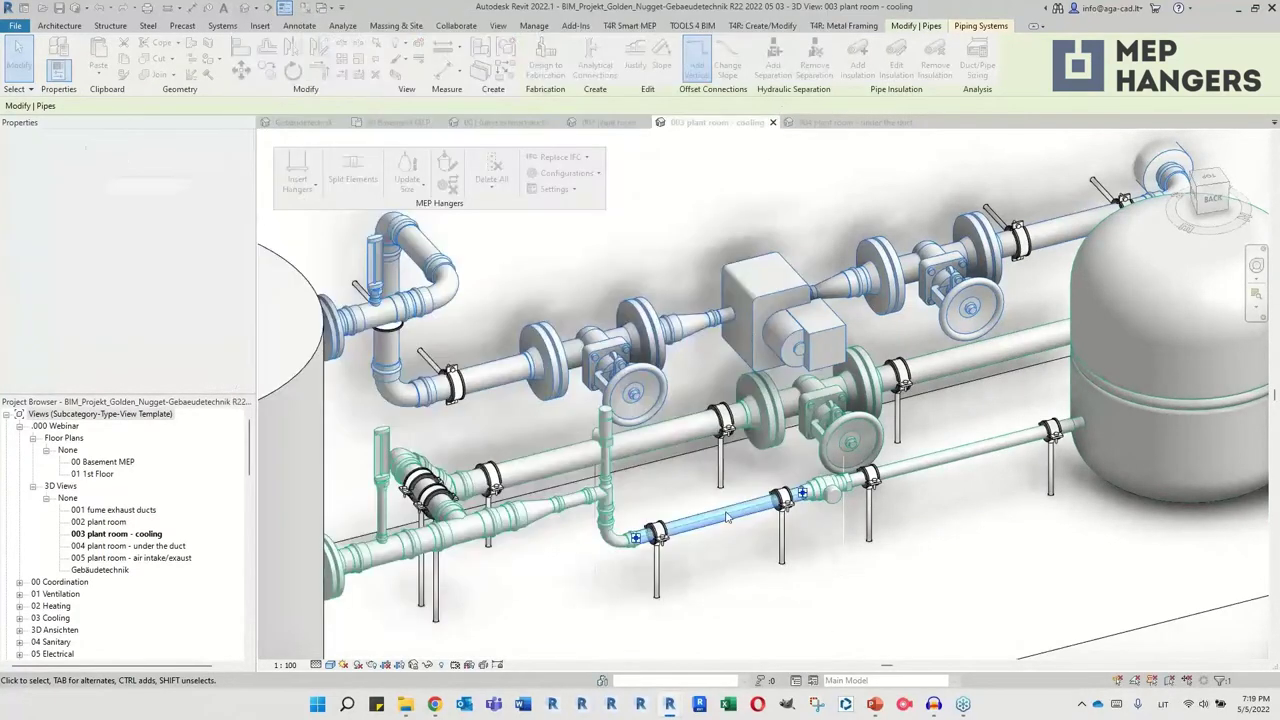
drag(432, 530, 432, 530)
ctrl+drag(1008, 518, 957, 367)
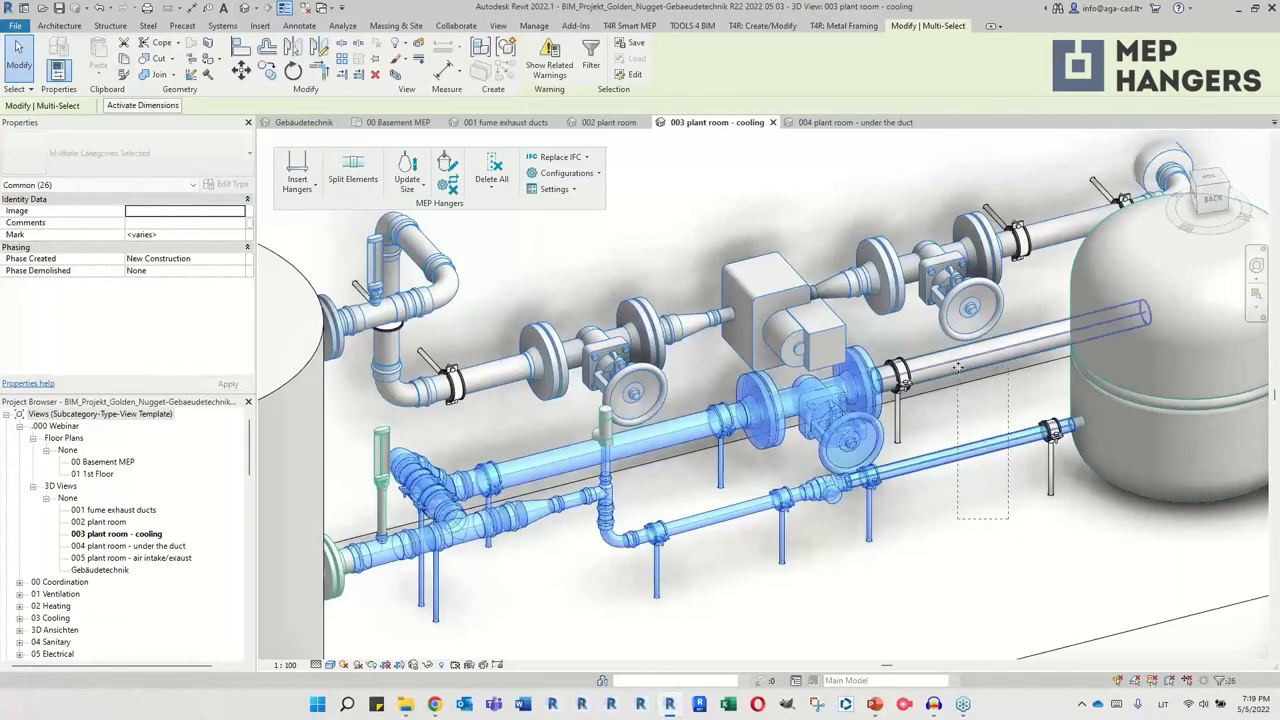
click(493, 180)
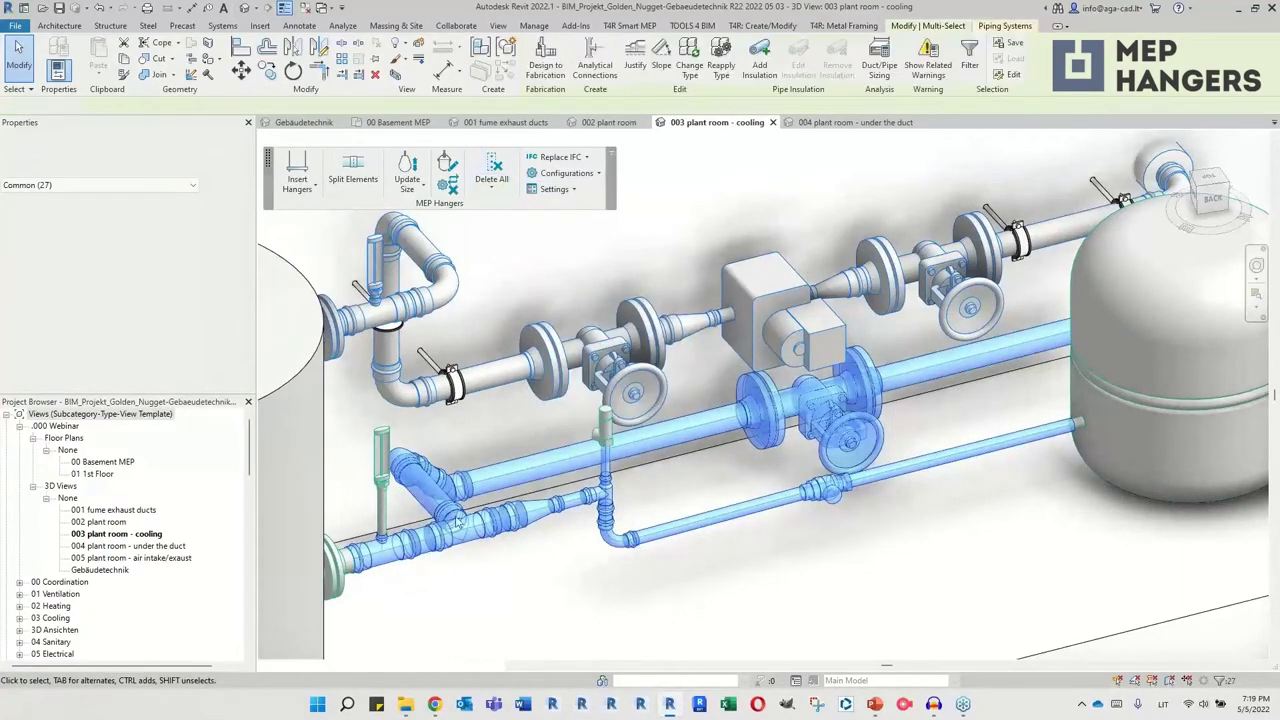
click(566, 470)
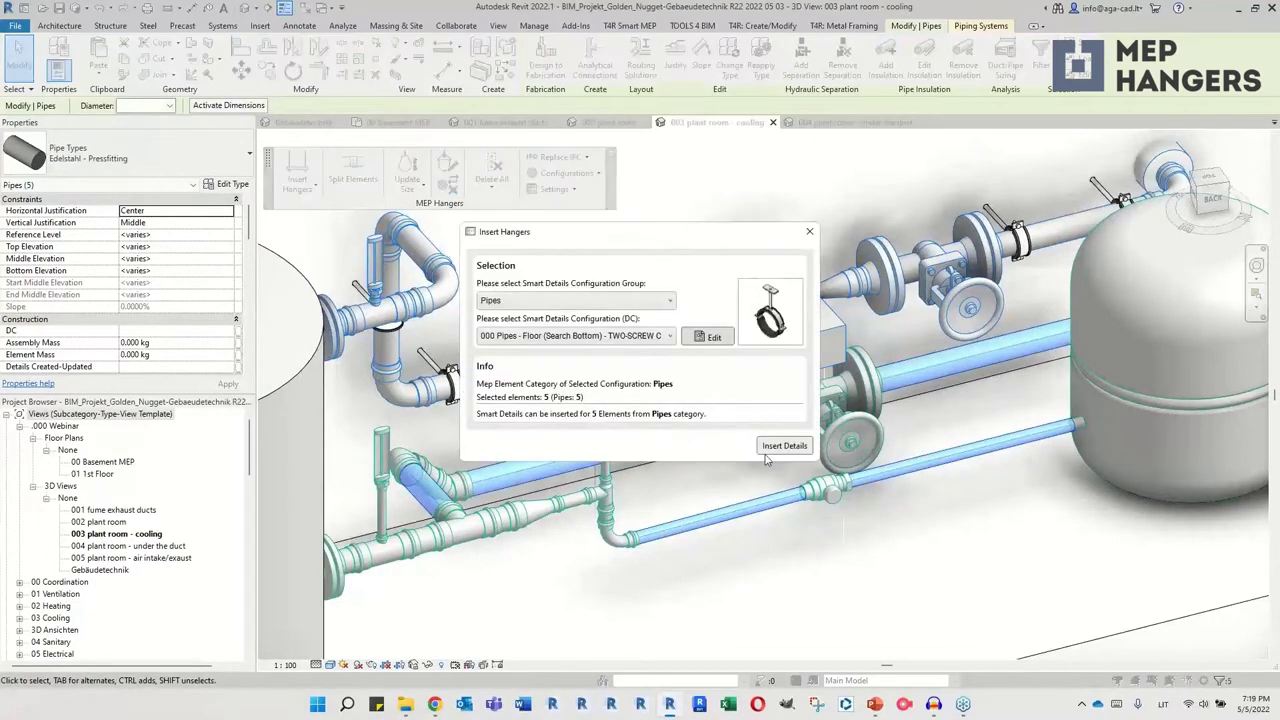
click(775, 453)
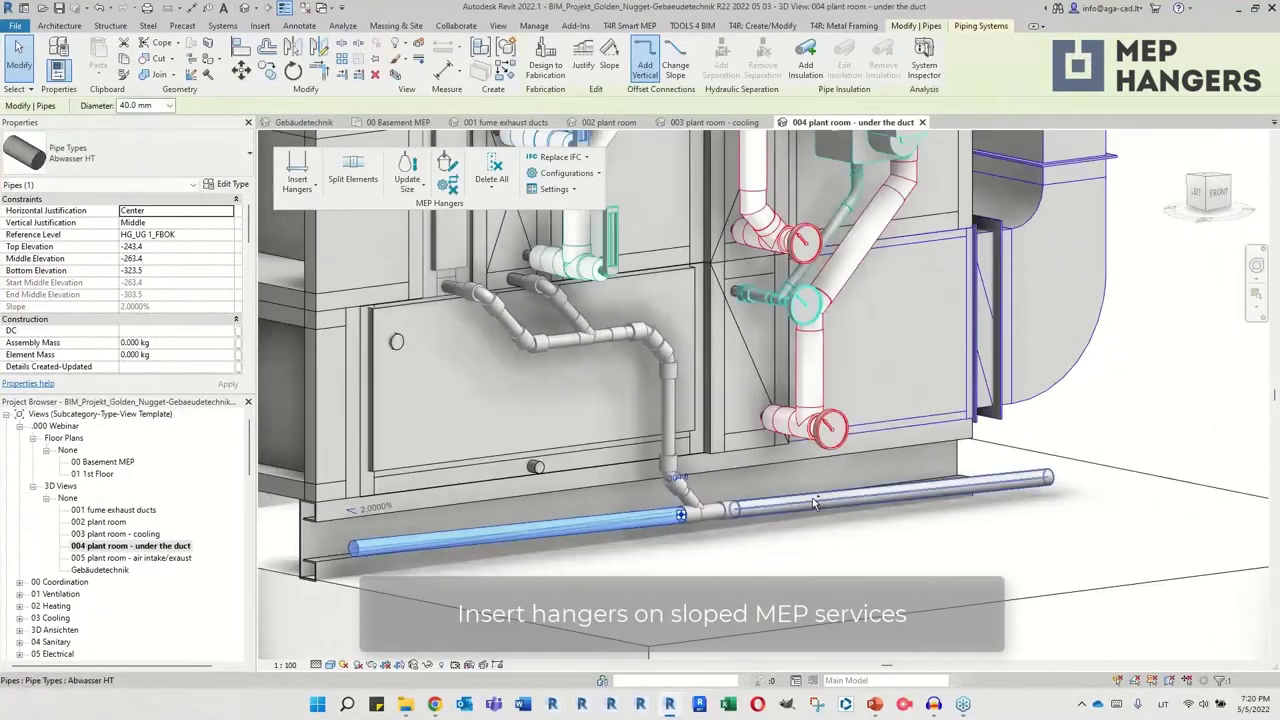
Insert floor hangers on both sloped pipes under the duct
ctrl+click(1010, 482)
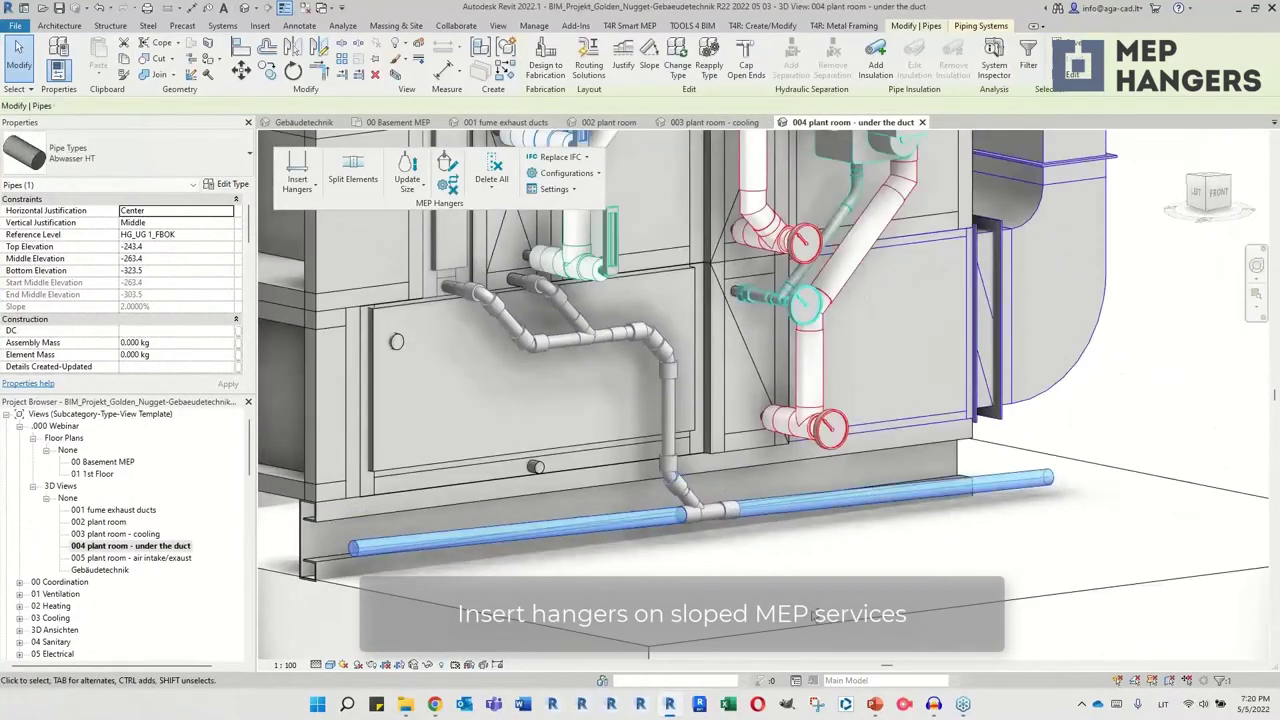
click(296, 170)
click(775, 446)
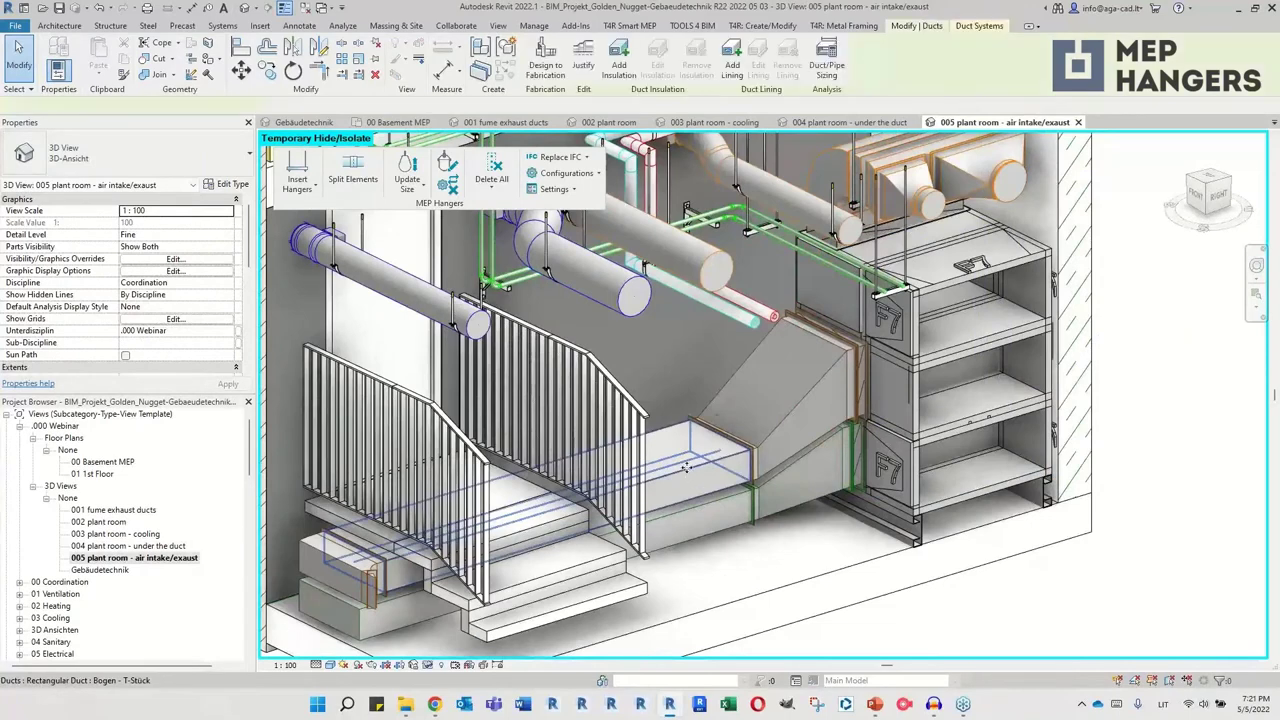
Insert floor-standing unistrut frames under the rectangular duct using Ducts Rect Floor (Search Bottom)
click(686, 467)
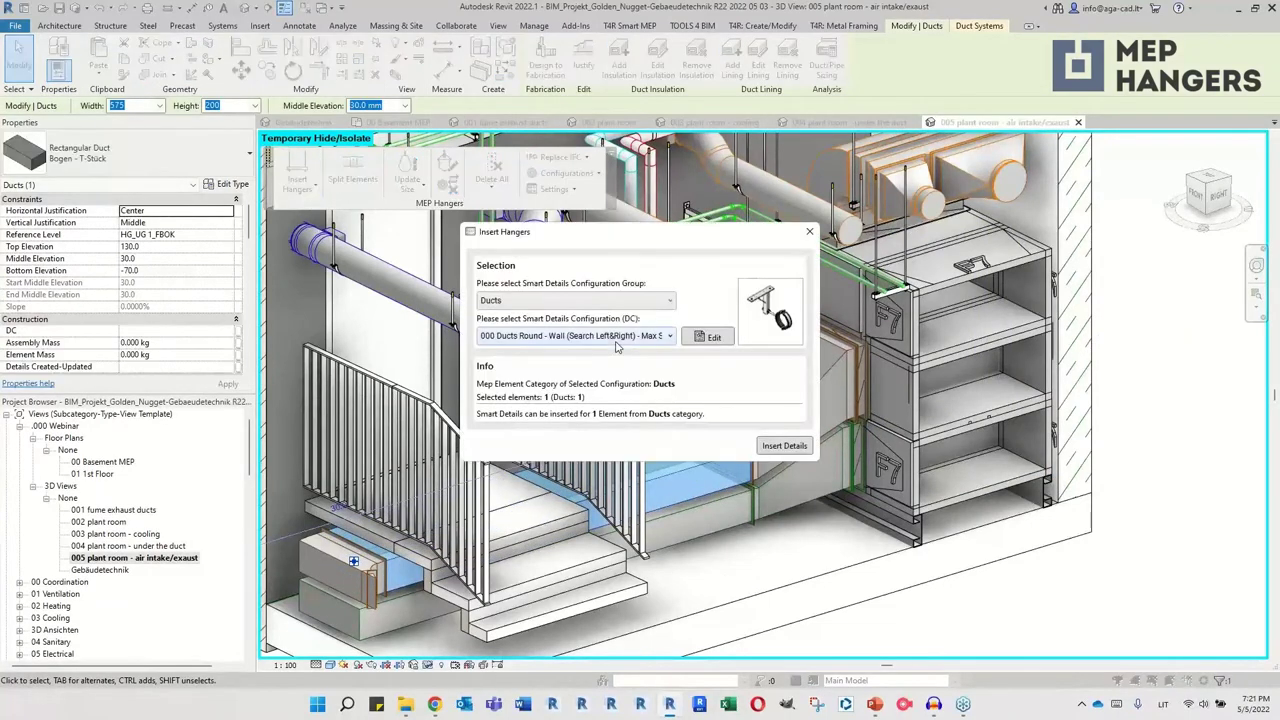
click(600, 336)
click(648, 376)
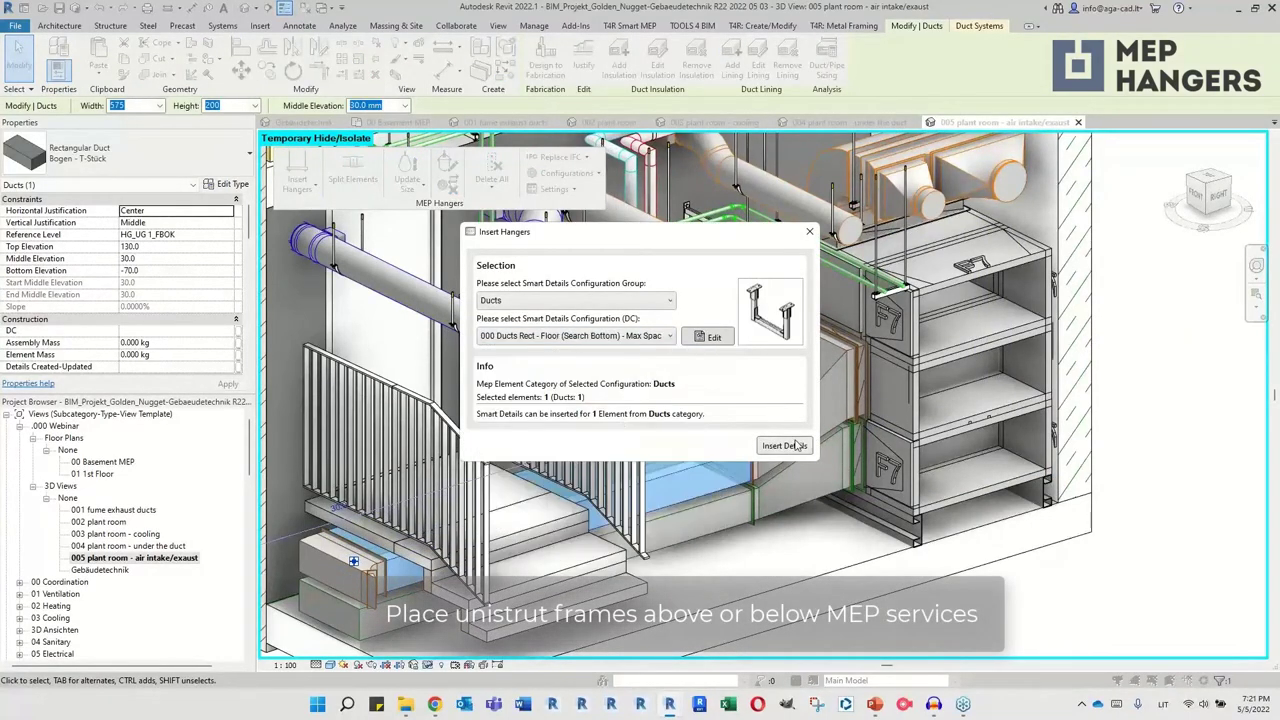
click(784, 445)
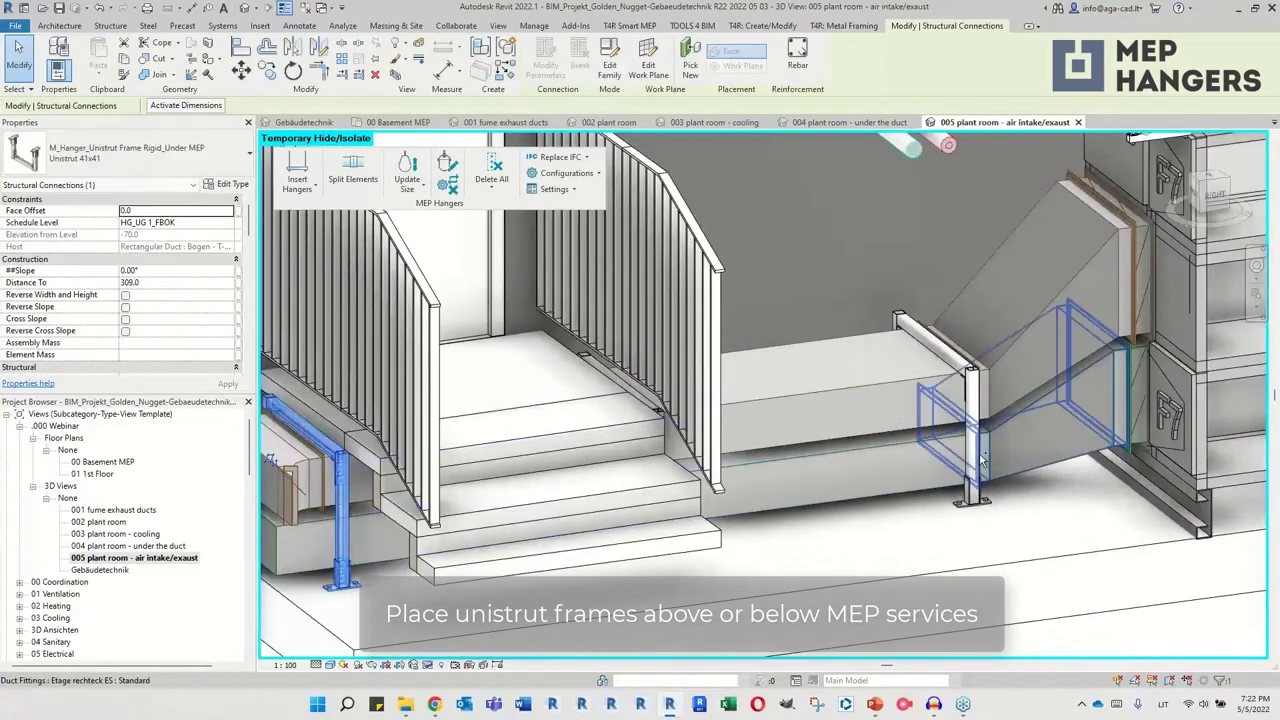
Set the frames' Extension Left and Right to 100
mouse_move(720, 490)
shift+middle_down()
mouse_move(737, 483)
mouse_move(588, 455)
shift+middle_up()
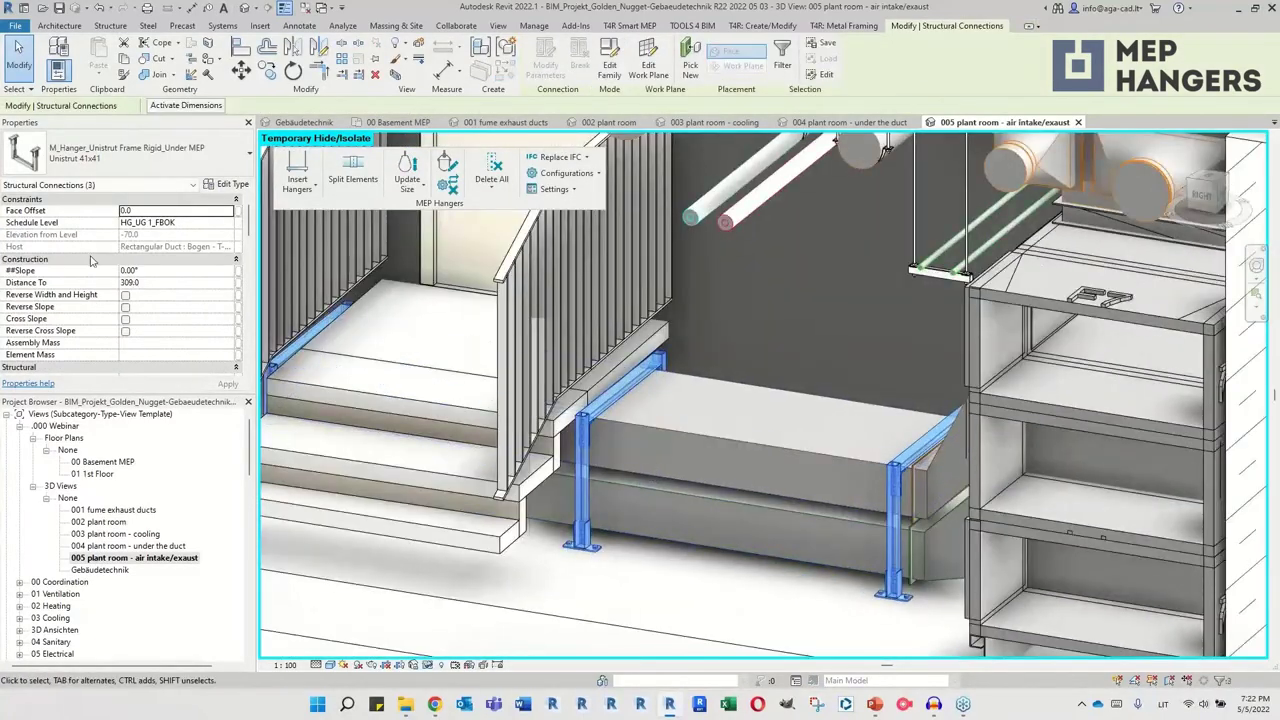
scroll(155, 307, down, 3)
click(153, 307)
text(100)
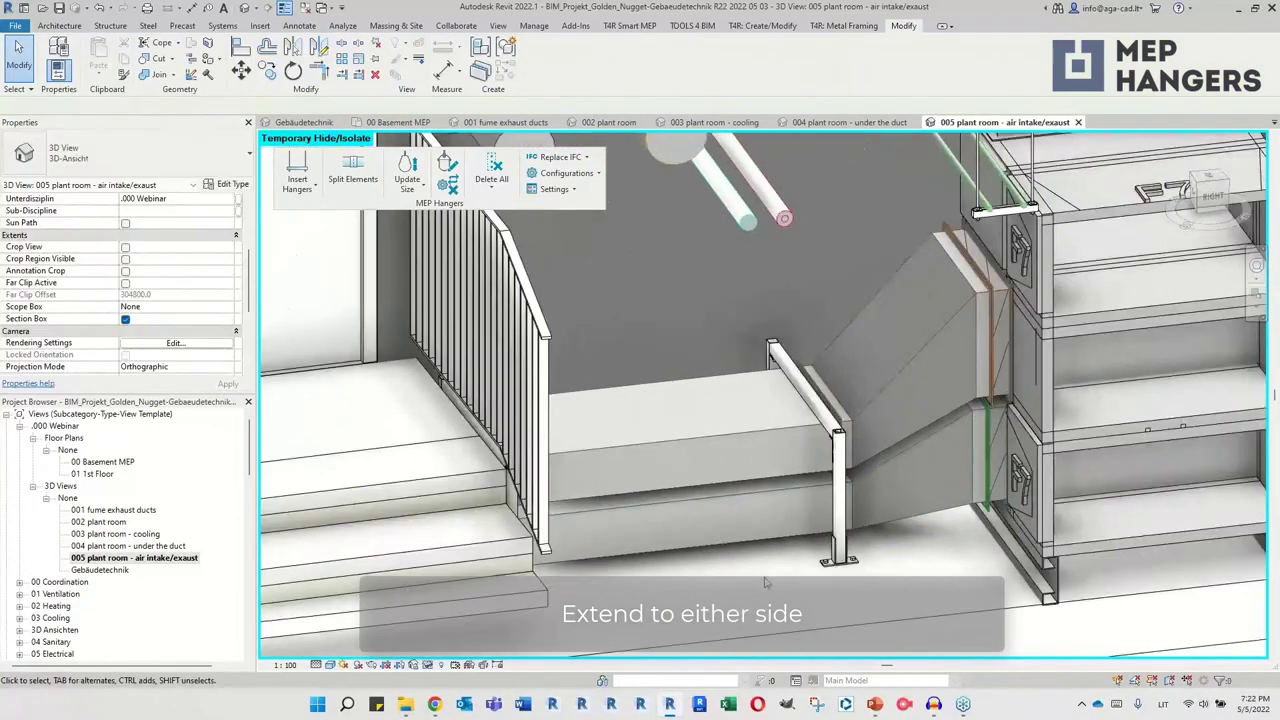
Insert 000 Ducts Rect - Unistrut-Cantilever (Search Top&Bottom) hangers on the outside-air duct
click(811, 464)
click(297, 172)
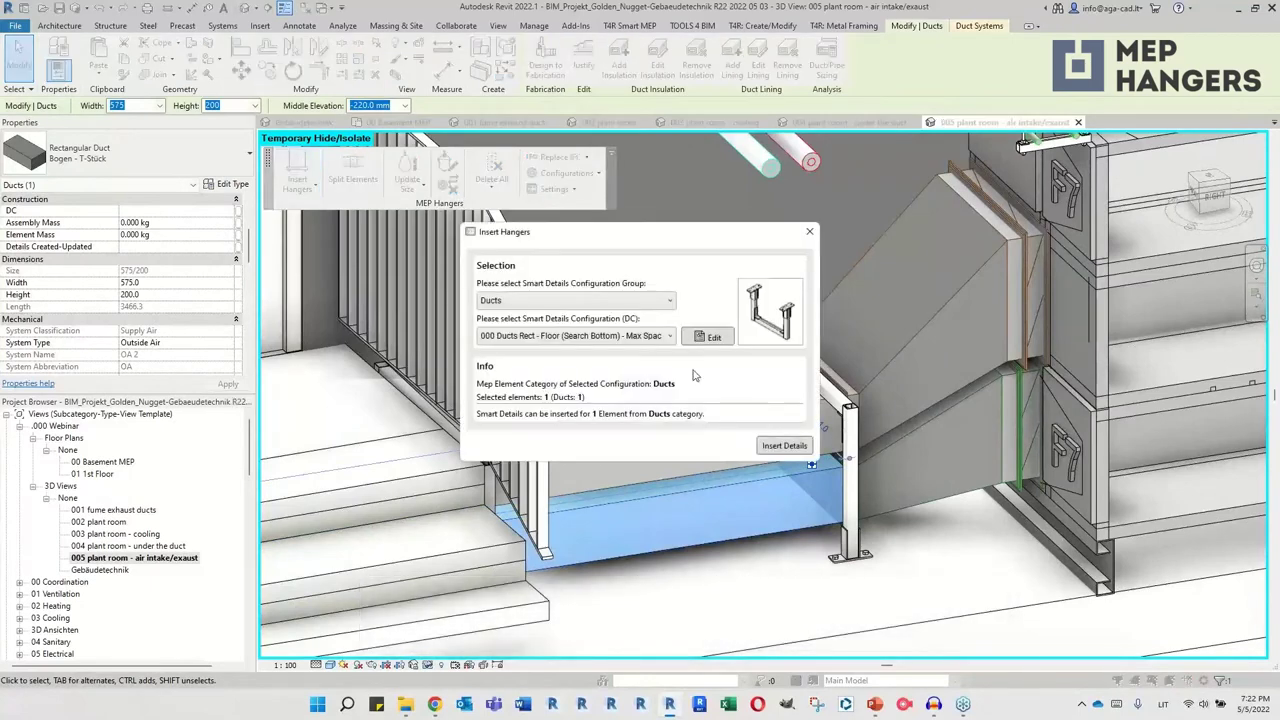
click(720, 334)
click(680, 346)
click(785, 444)
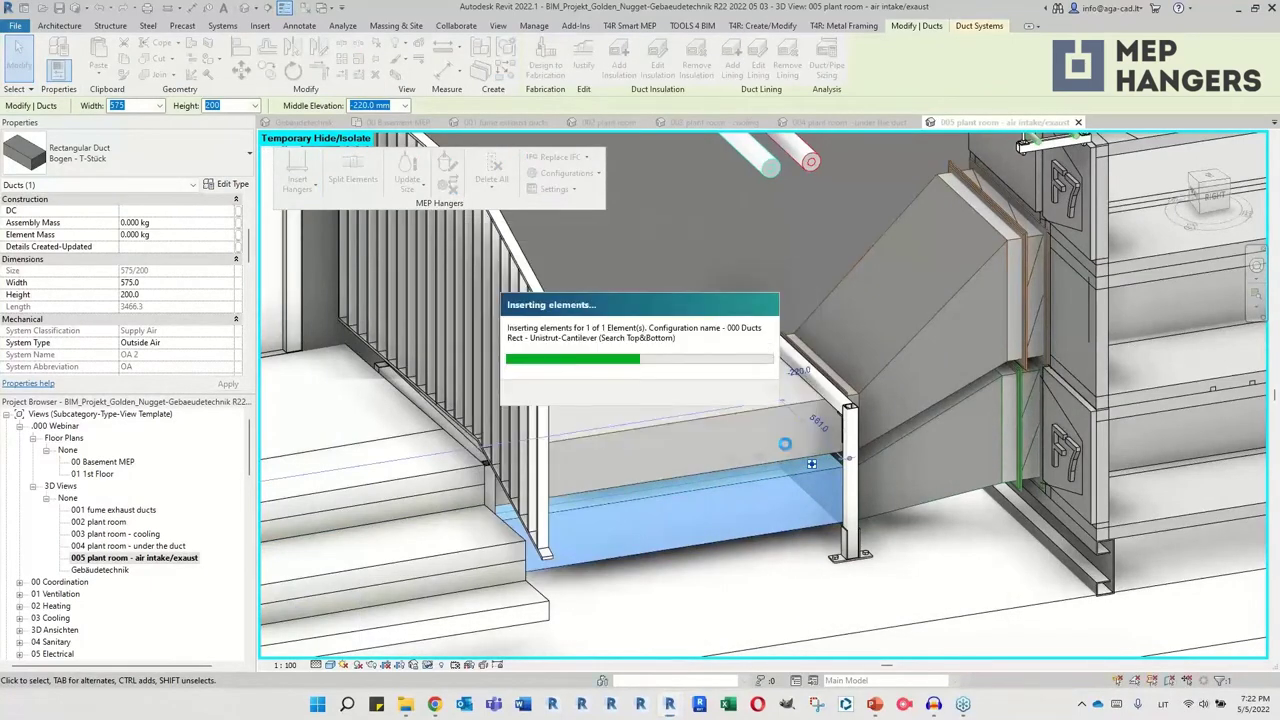
Inspect the new cantilever frame and select the upper exhaust-air duct
scroll(785, 444, up, 3)
shift+middle_drag(823, 443, 960, 558)
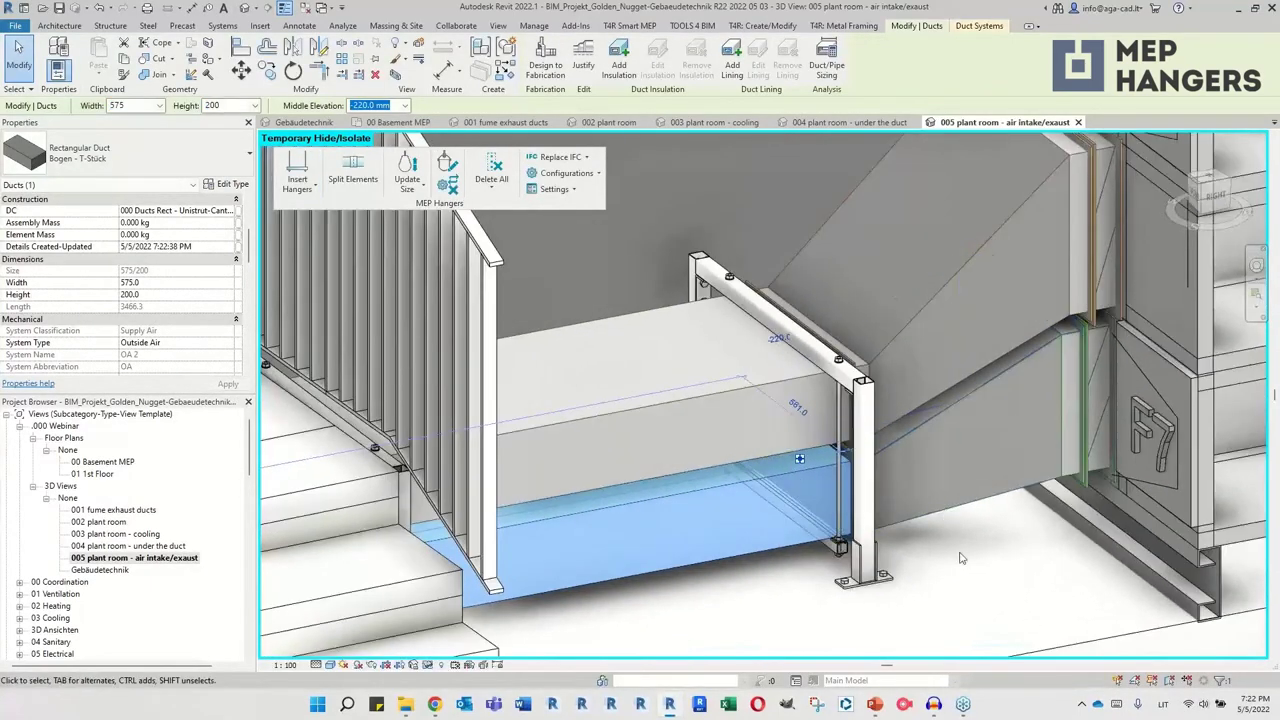
click(737, 386)
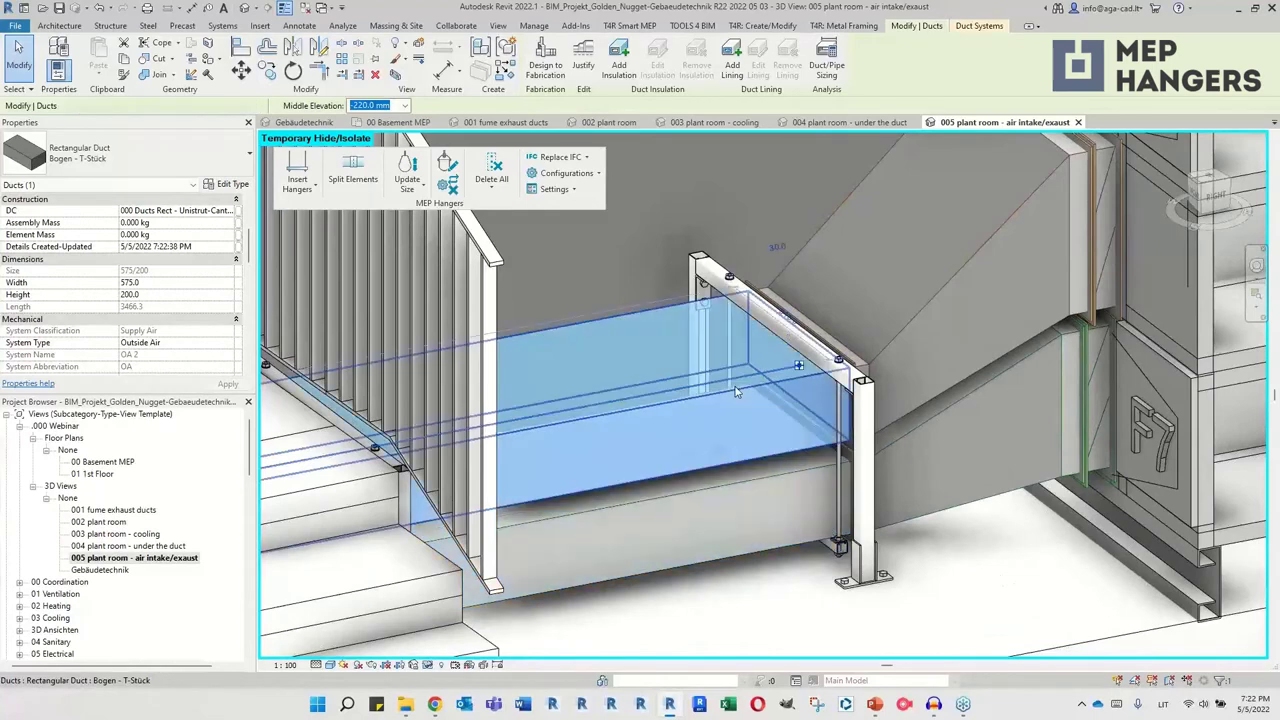
Insert a Ducts - Multi-Level Additional Unistrut Channel on the upper exhaust-air duct
click(297, 172)
click(575, 336)
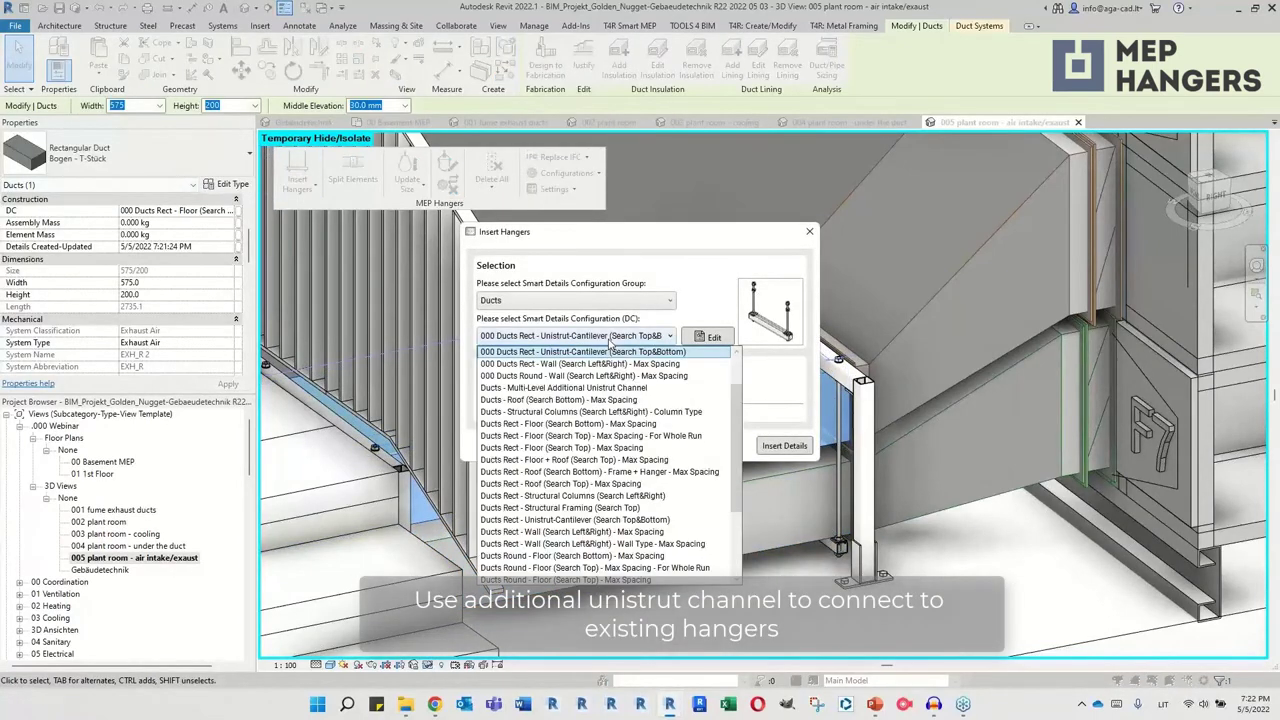
click(631, 392)
click(785, 446)
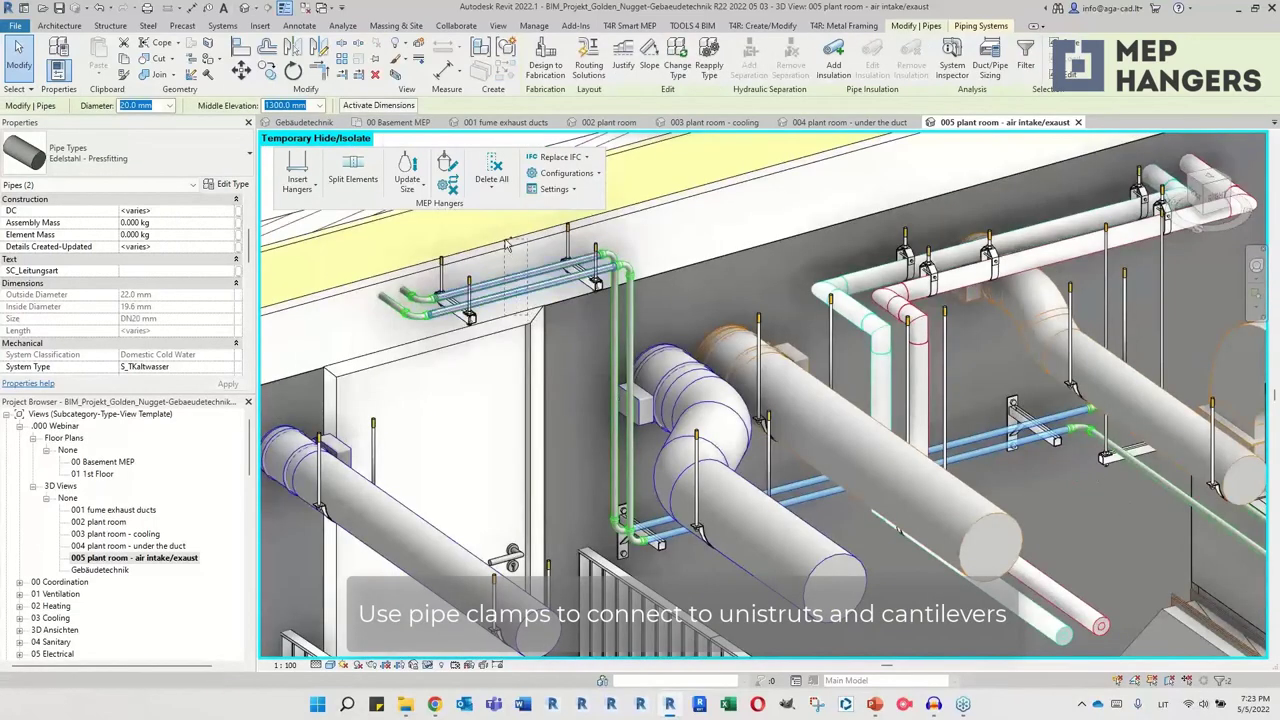
Insert Pipes - Clamp to Unistrut-Cantilever (Search Bottom) clamps on the six selected pipes
middle_drag(534, 485, 691, 519)
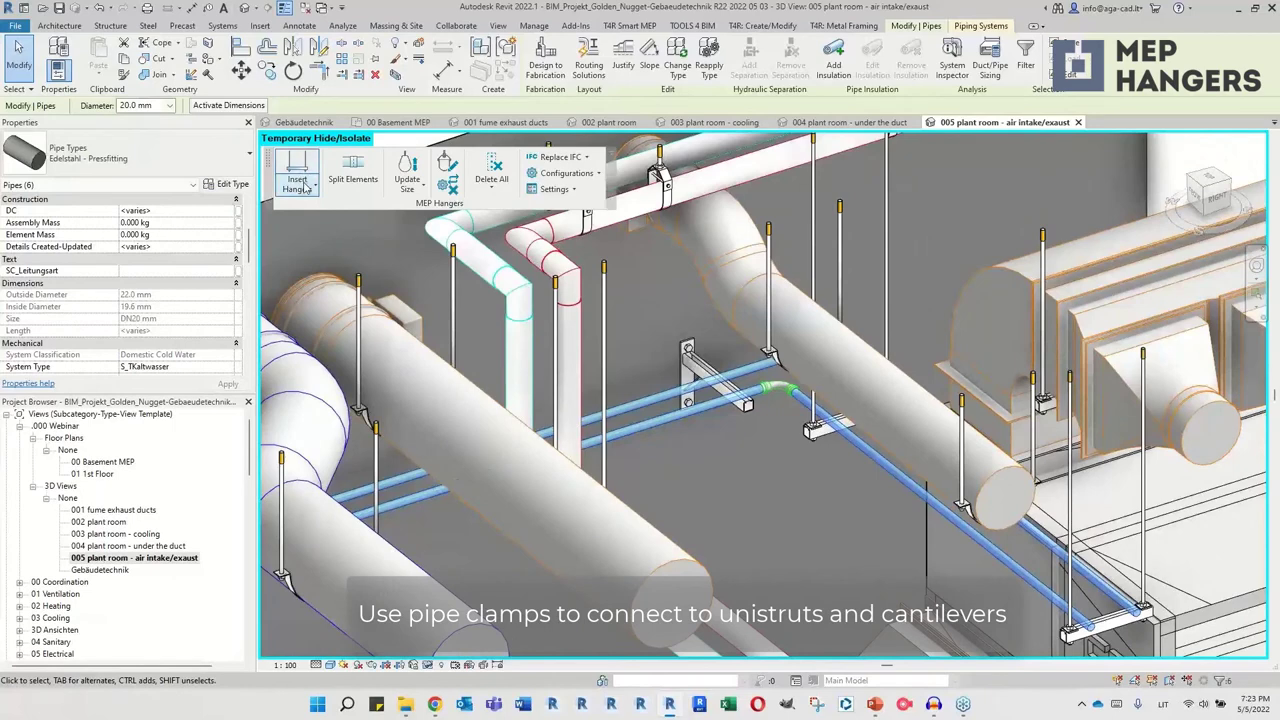
click(300, 182)
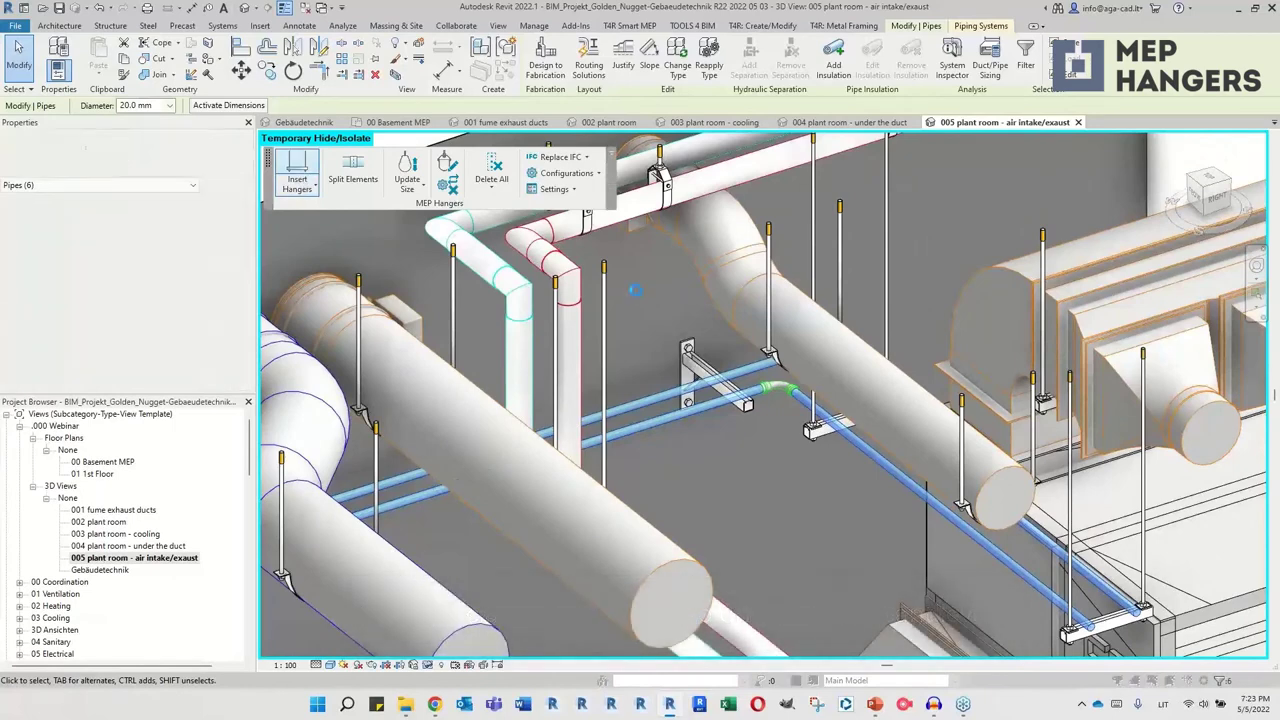
click(620, 336)
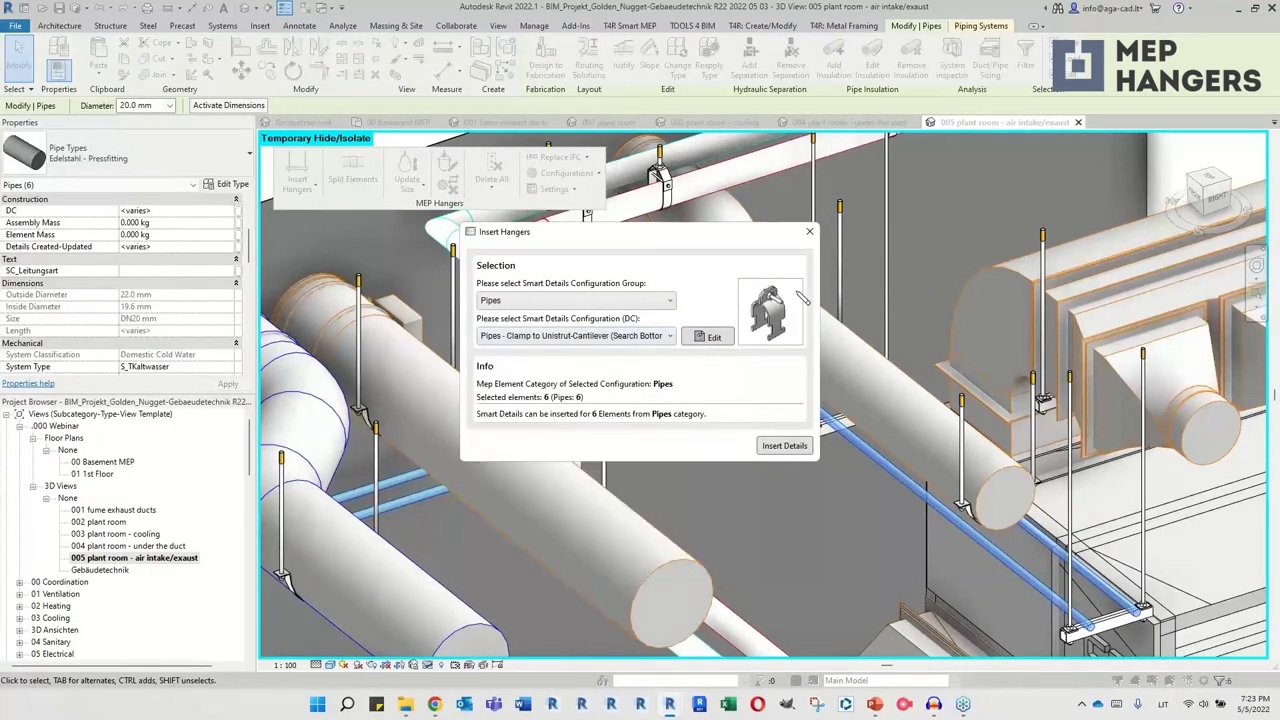
click(785, 446)
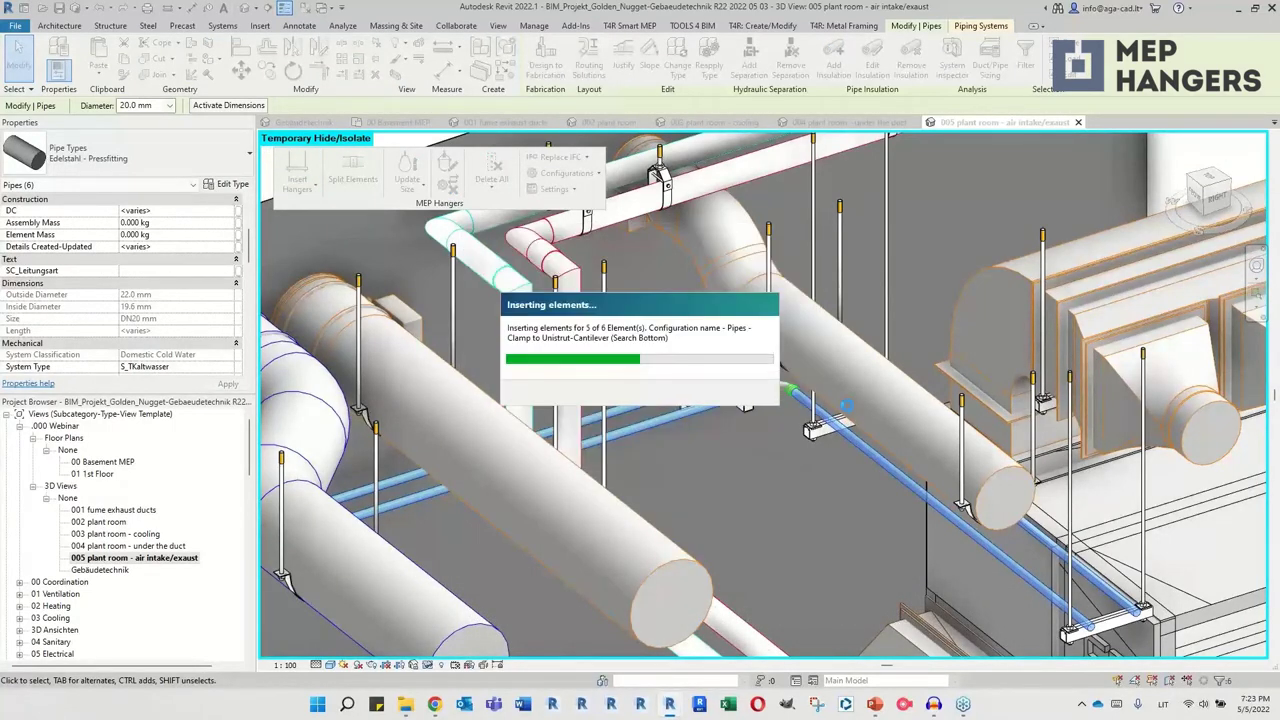
Zoom and orbit around the new pipe clamps to inspect them, then clear the selection
mouse_move(792, 501)
shift+middle_down()
mouse_move(763, 498)
mouse_move(864, 460)
shift+middle_up()
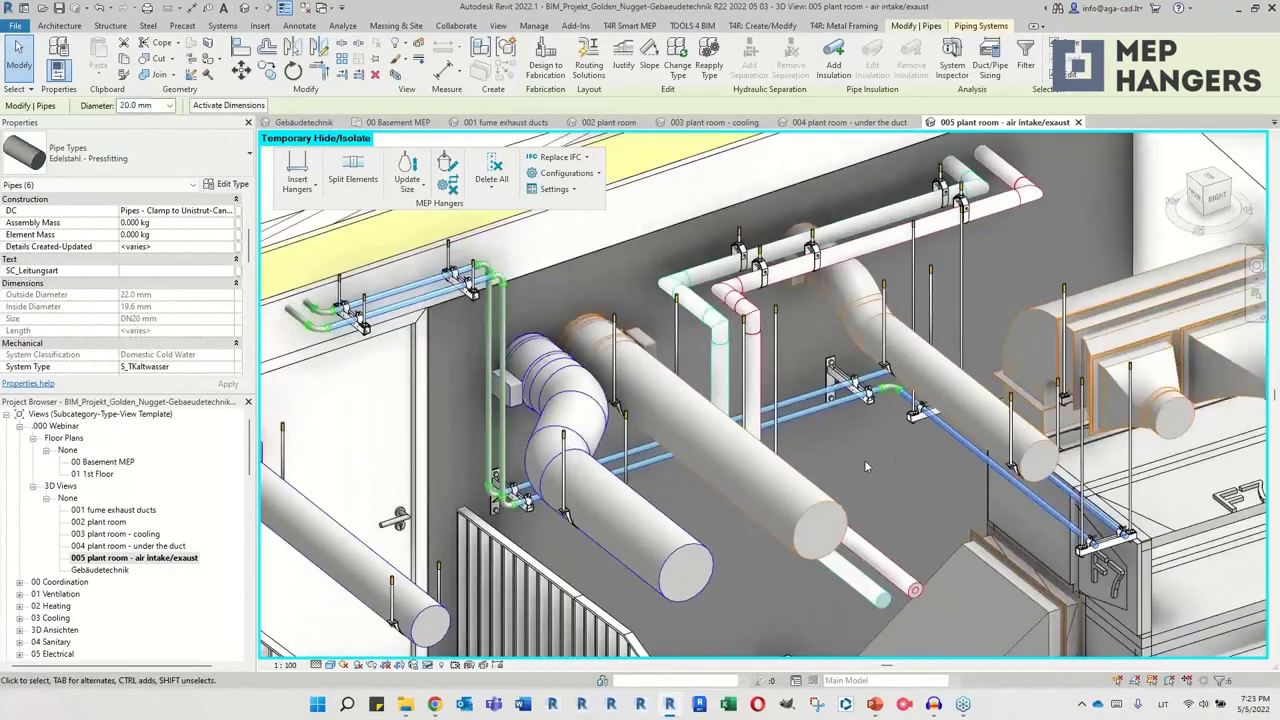
scroll(800, 450, up, 3)
scroll(800, 450, up, 2)
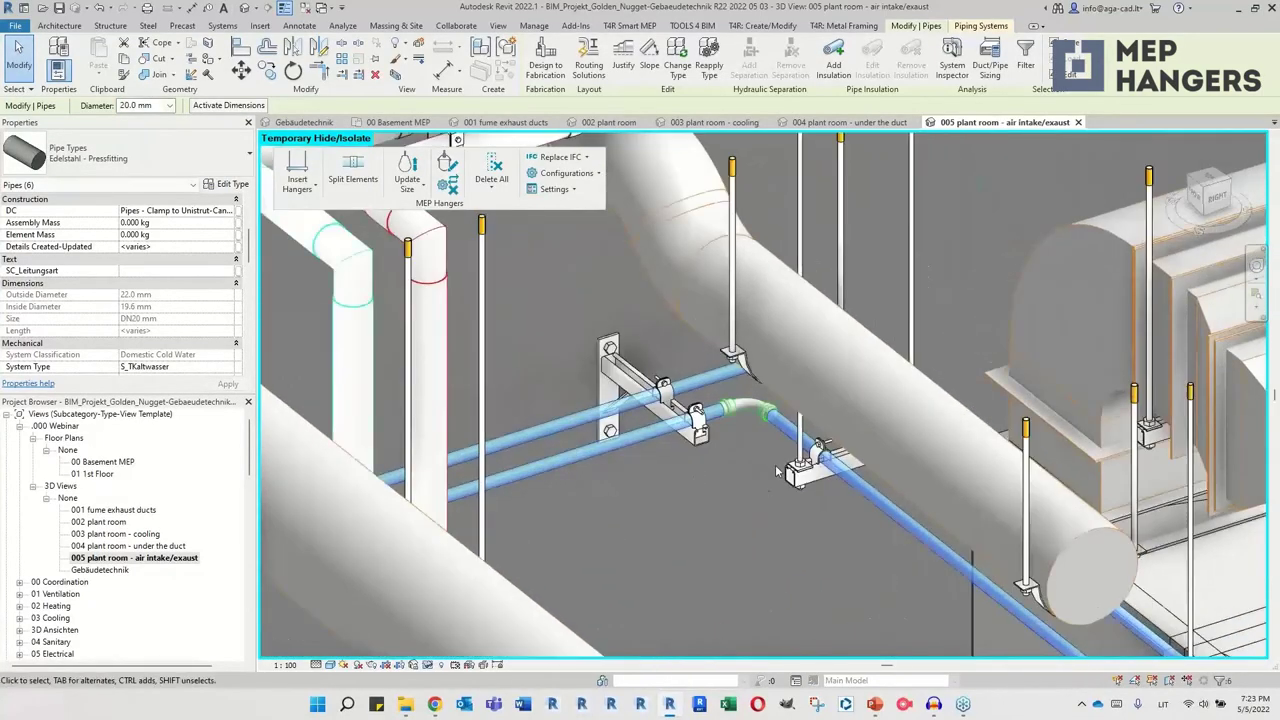
scroll(800, 450, up, 2)
click(700, 410)
mouse_move(760, 480)
shift+middle_down()
mouse_move(777, 506)
mouse_move(725, 457)
shift+middle_up()
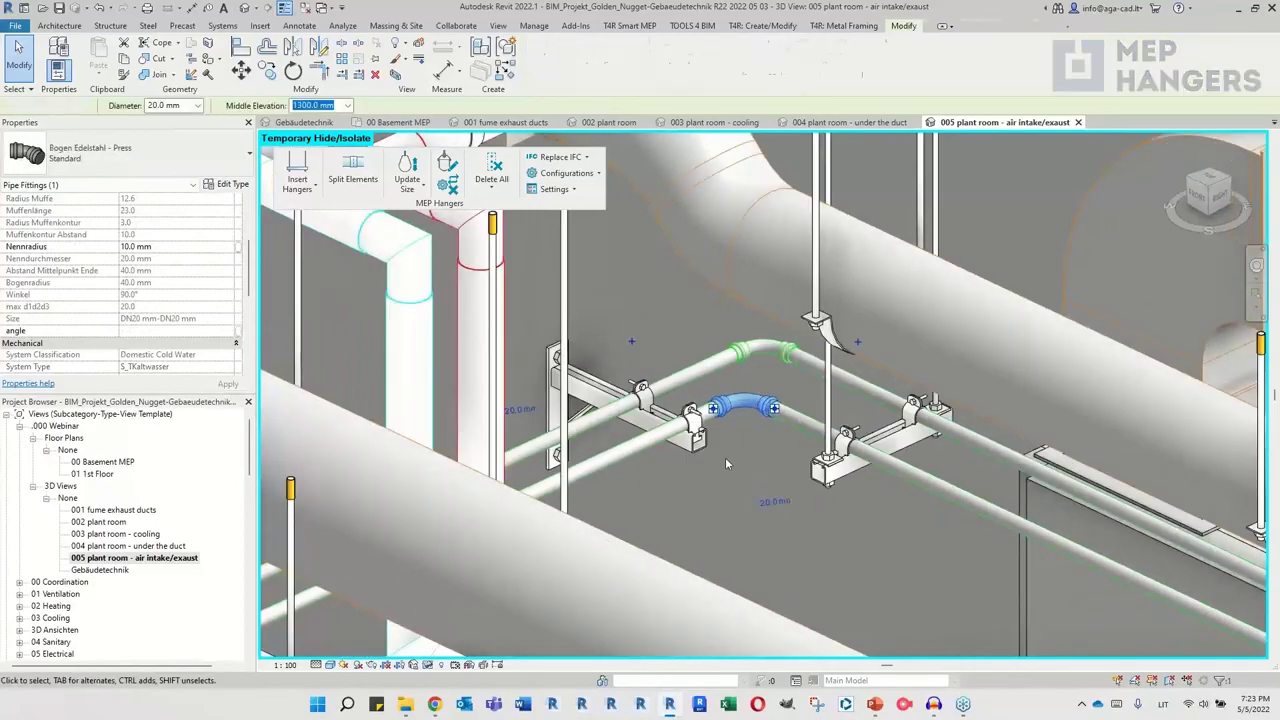
key(Escape)
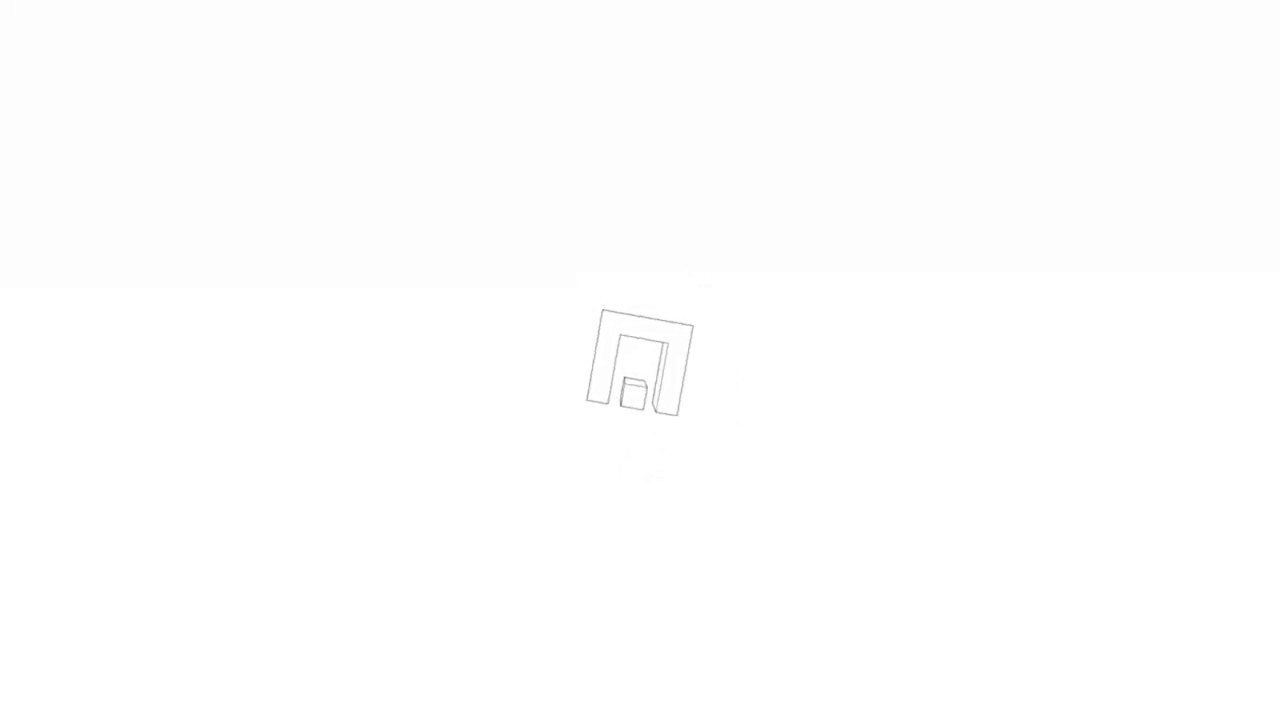